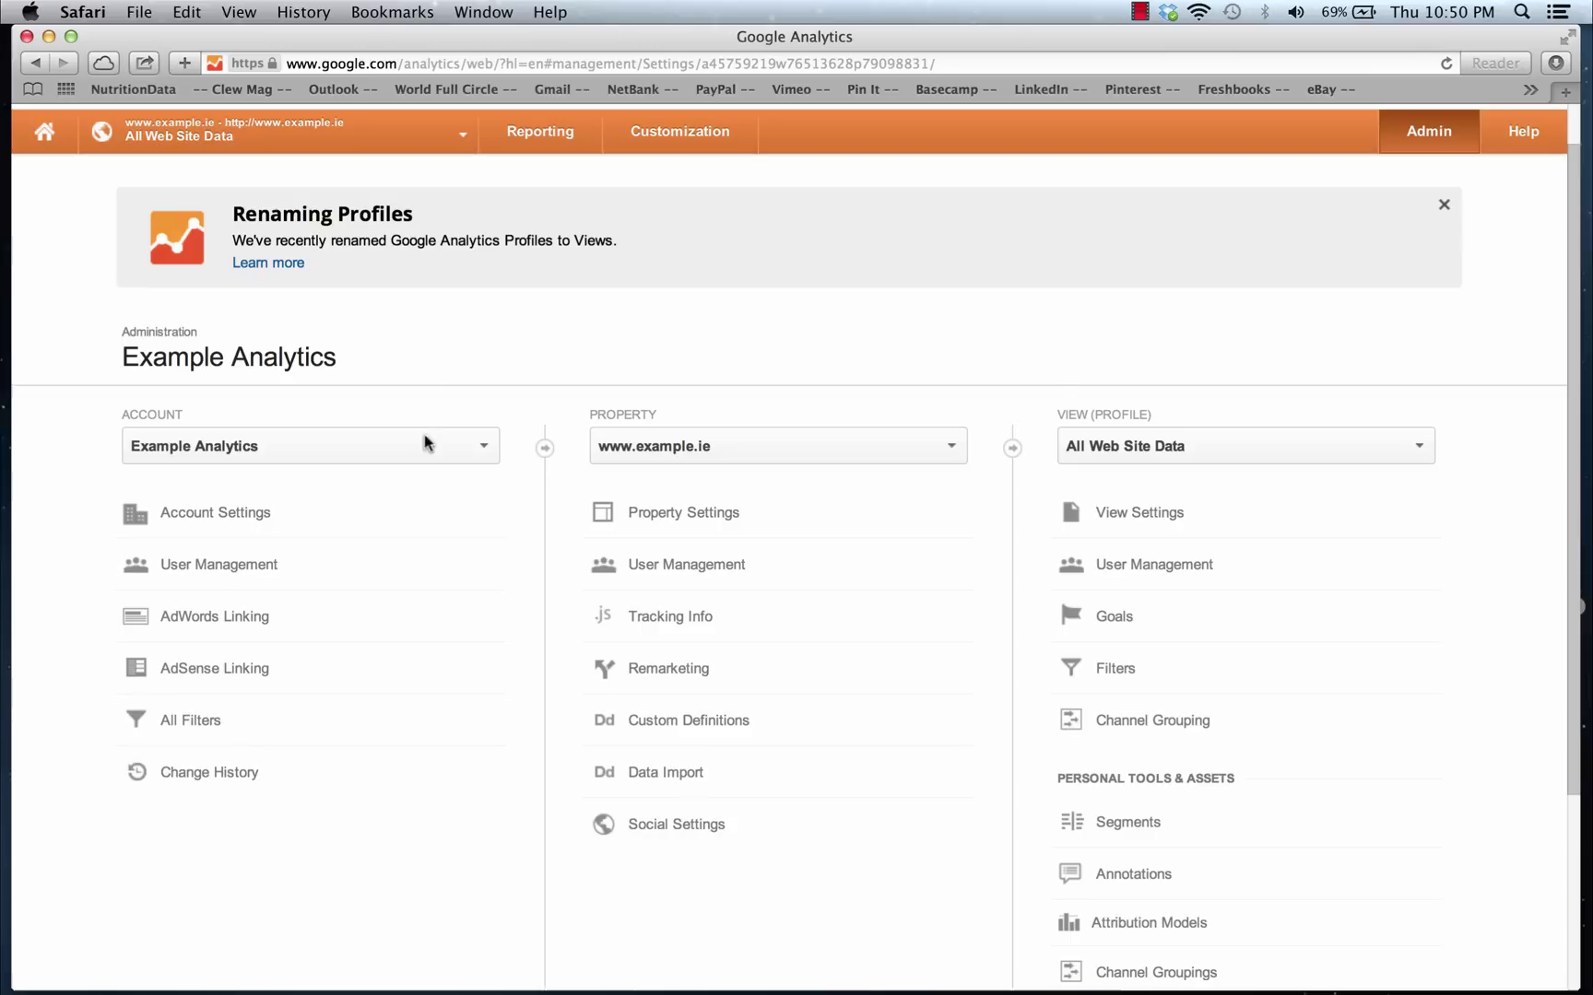
# Start a new filter among the account's filters and name it "Block internal traffic".
pyautogui.click(264, 728)
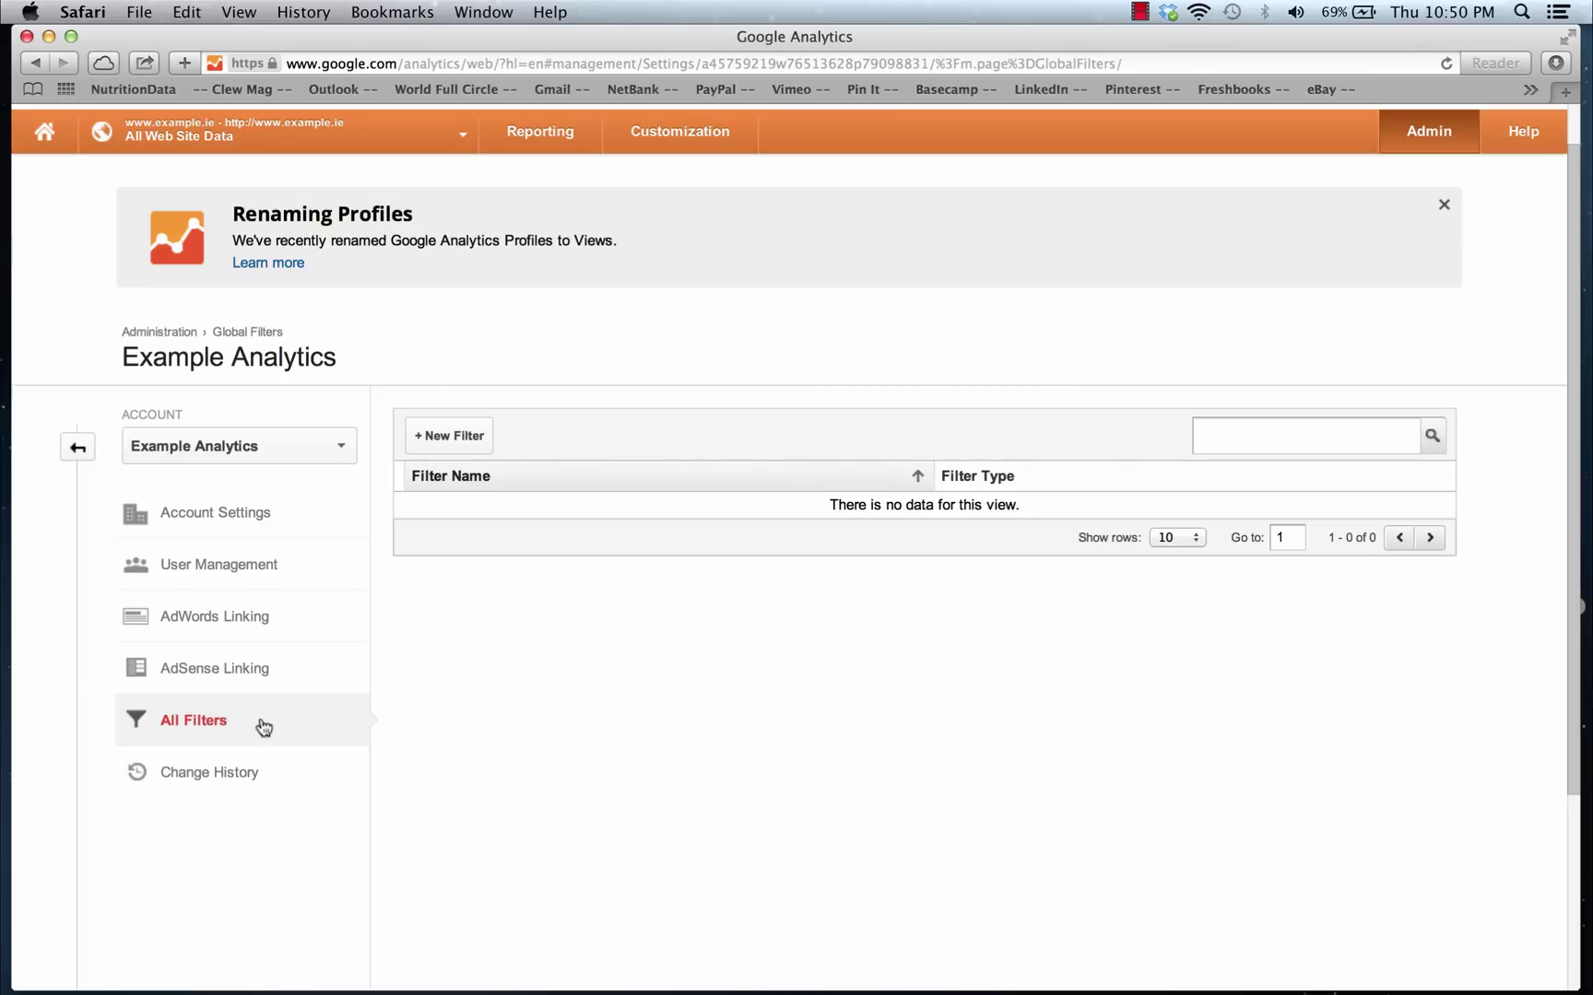
pyautogui.click(464, 432)
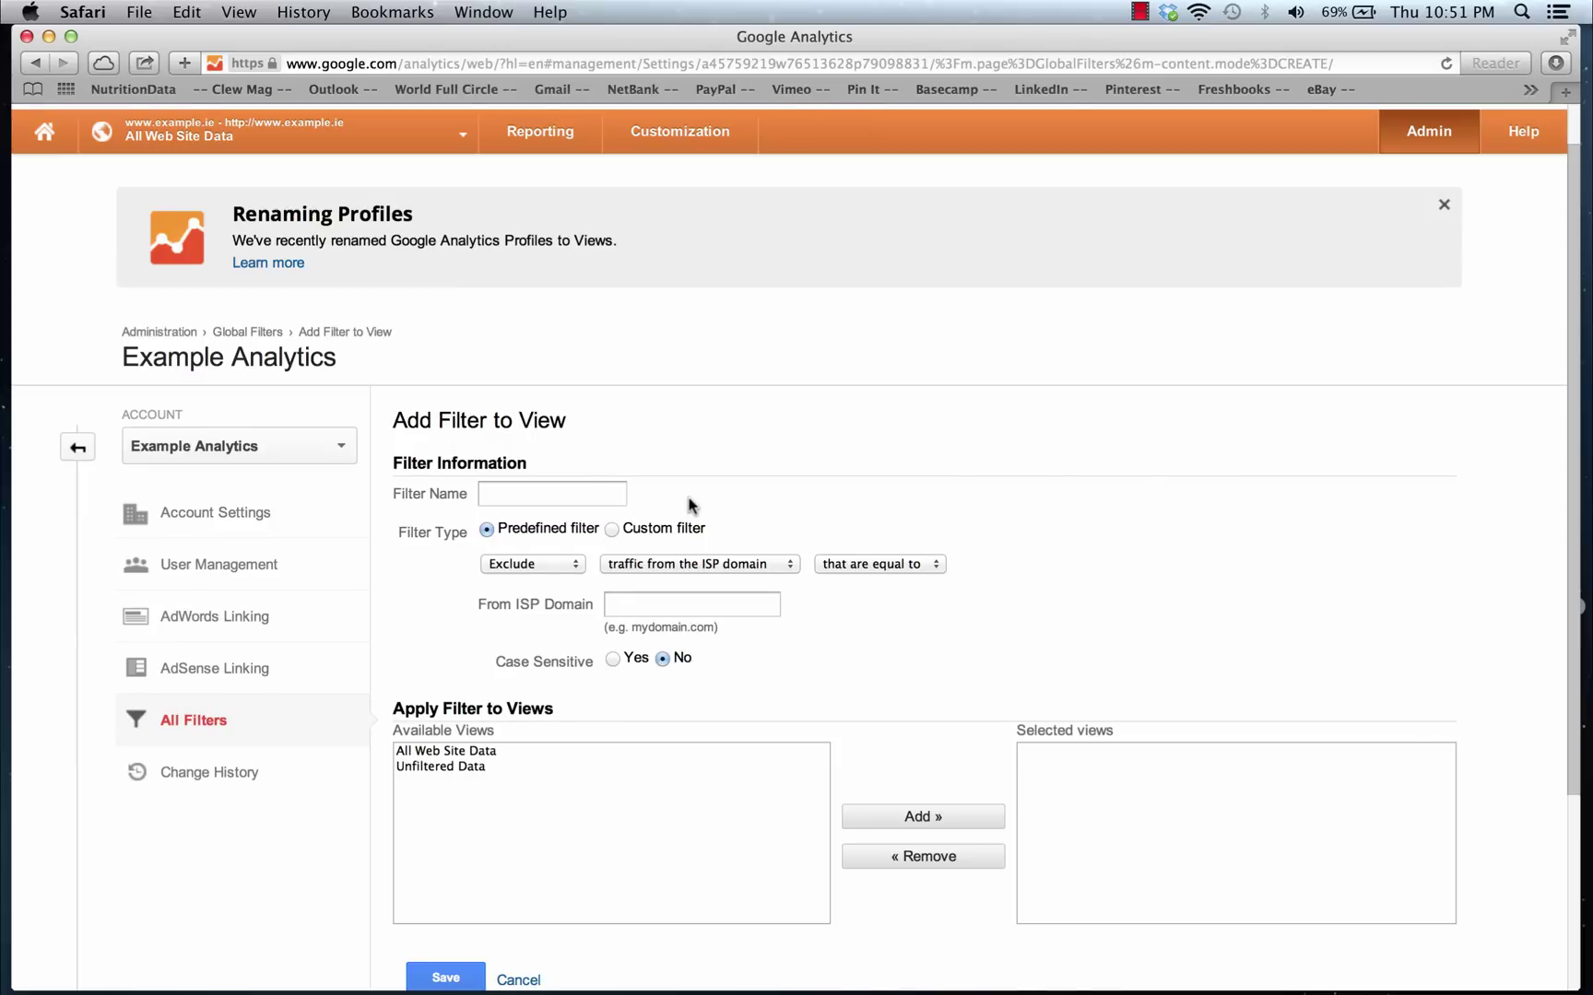
pyautogui.click(581, 498)
pyautogui.write('Block internal traffic')
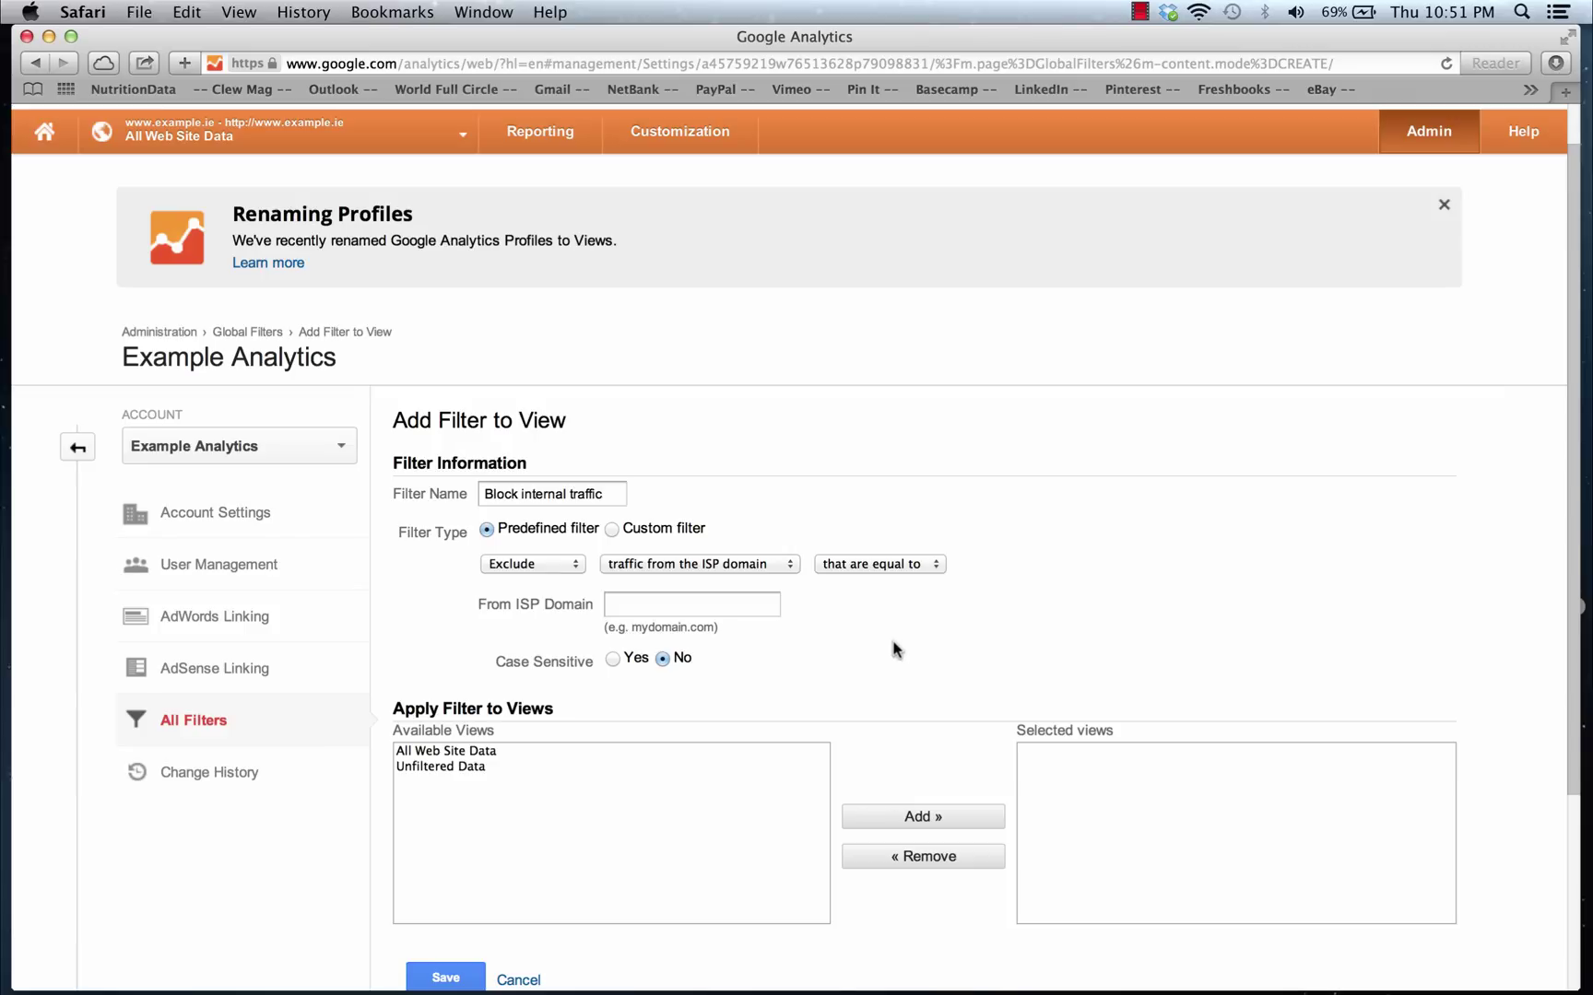
# Exclude traffic from the IP addresses that are equal to 74.125.19.103 and save the filter.
pyautogui.click(779, 565)
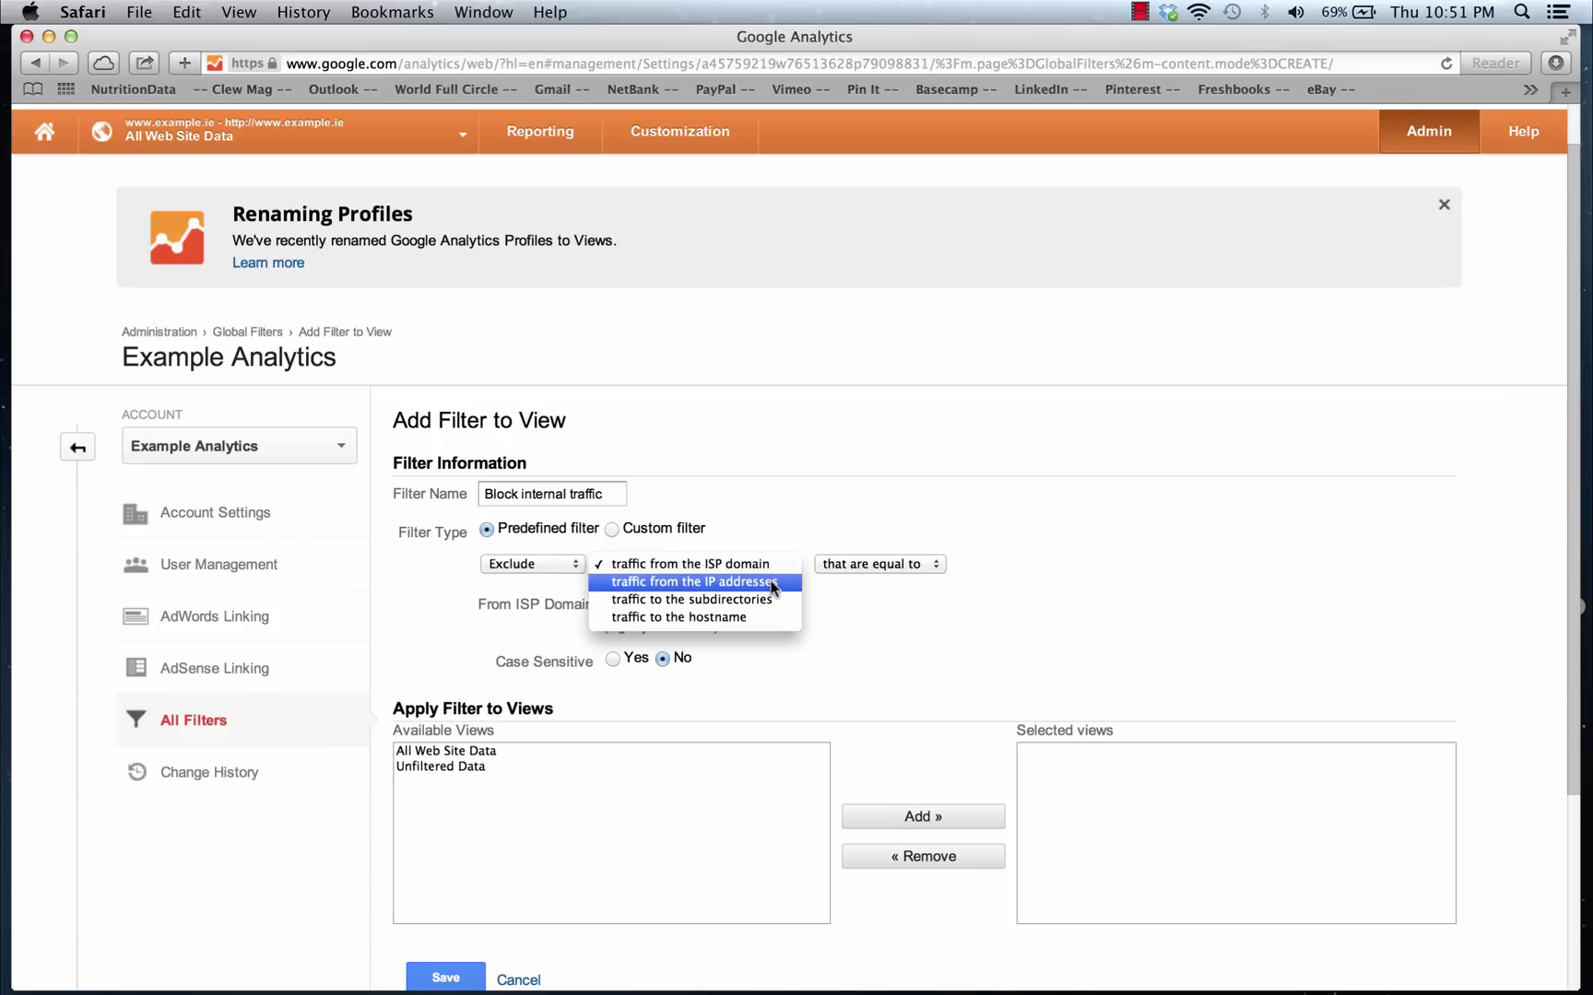
pyautogui.click(784, 584)
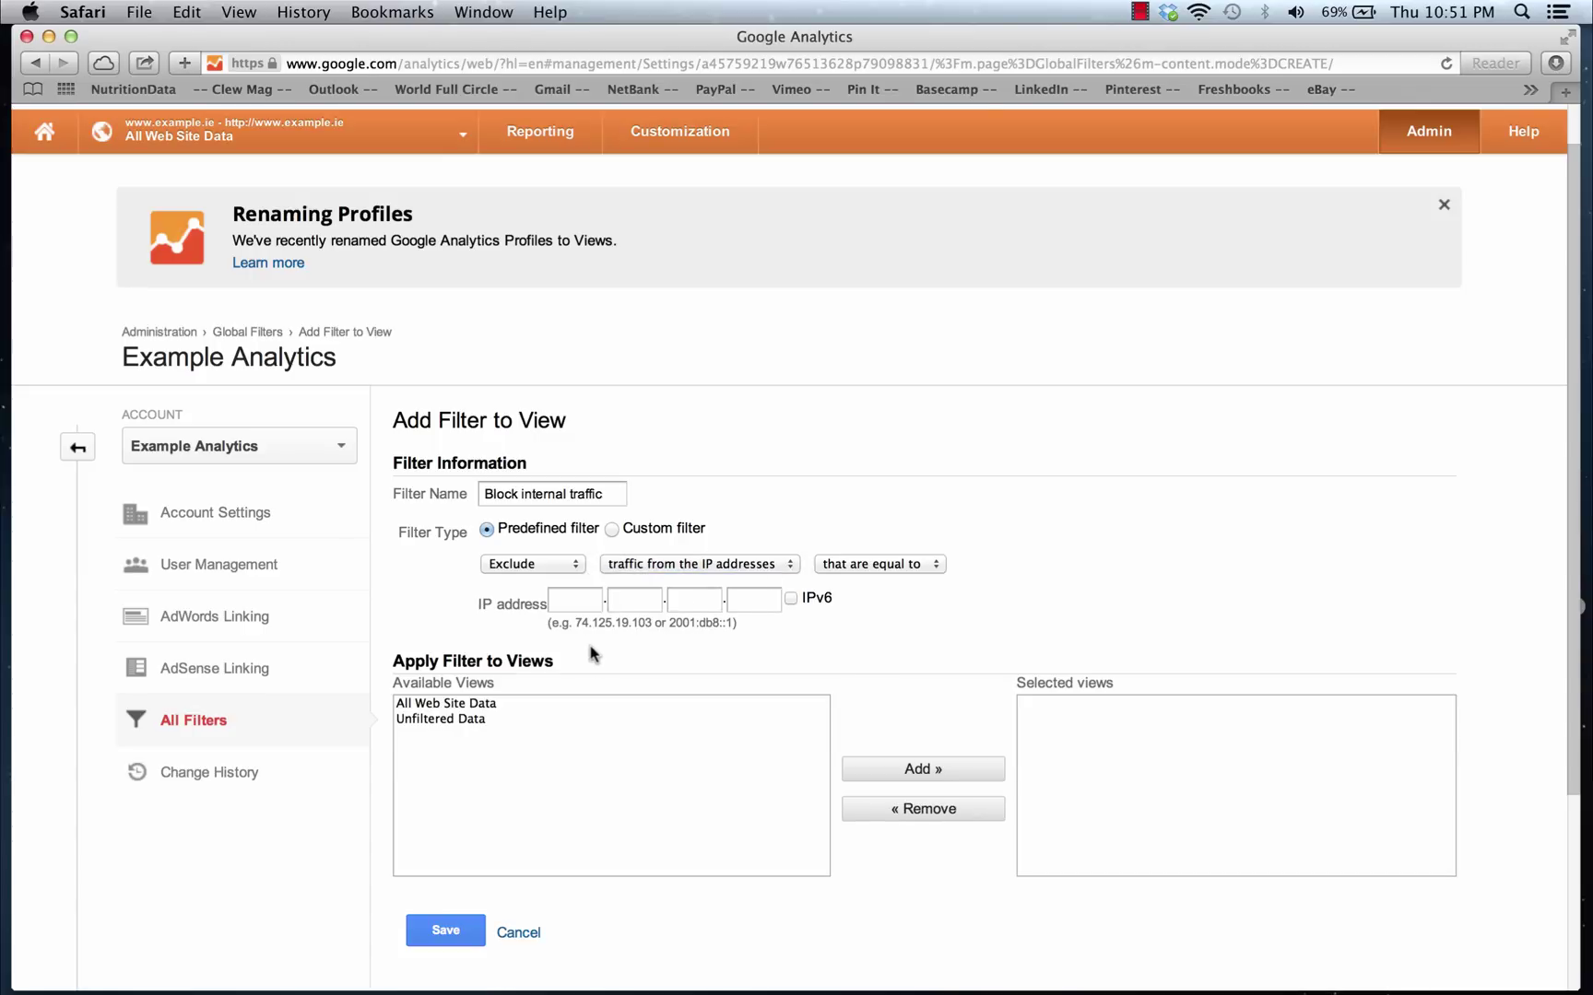
pyautogui.click(558, 600)
pyautogui.write('74')
pyautogui.press('Tab')
pyautogui.write('125')
pyautogui.press('Tab')
pyautogui.write('19')
pyautogui.press('Tab')
pyautogui.write('103')
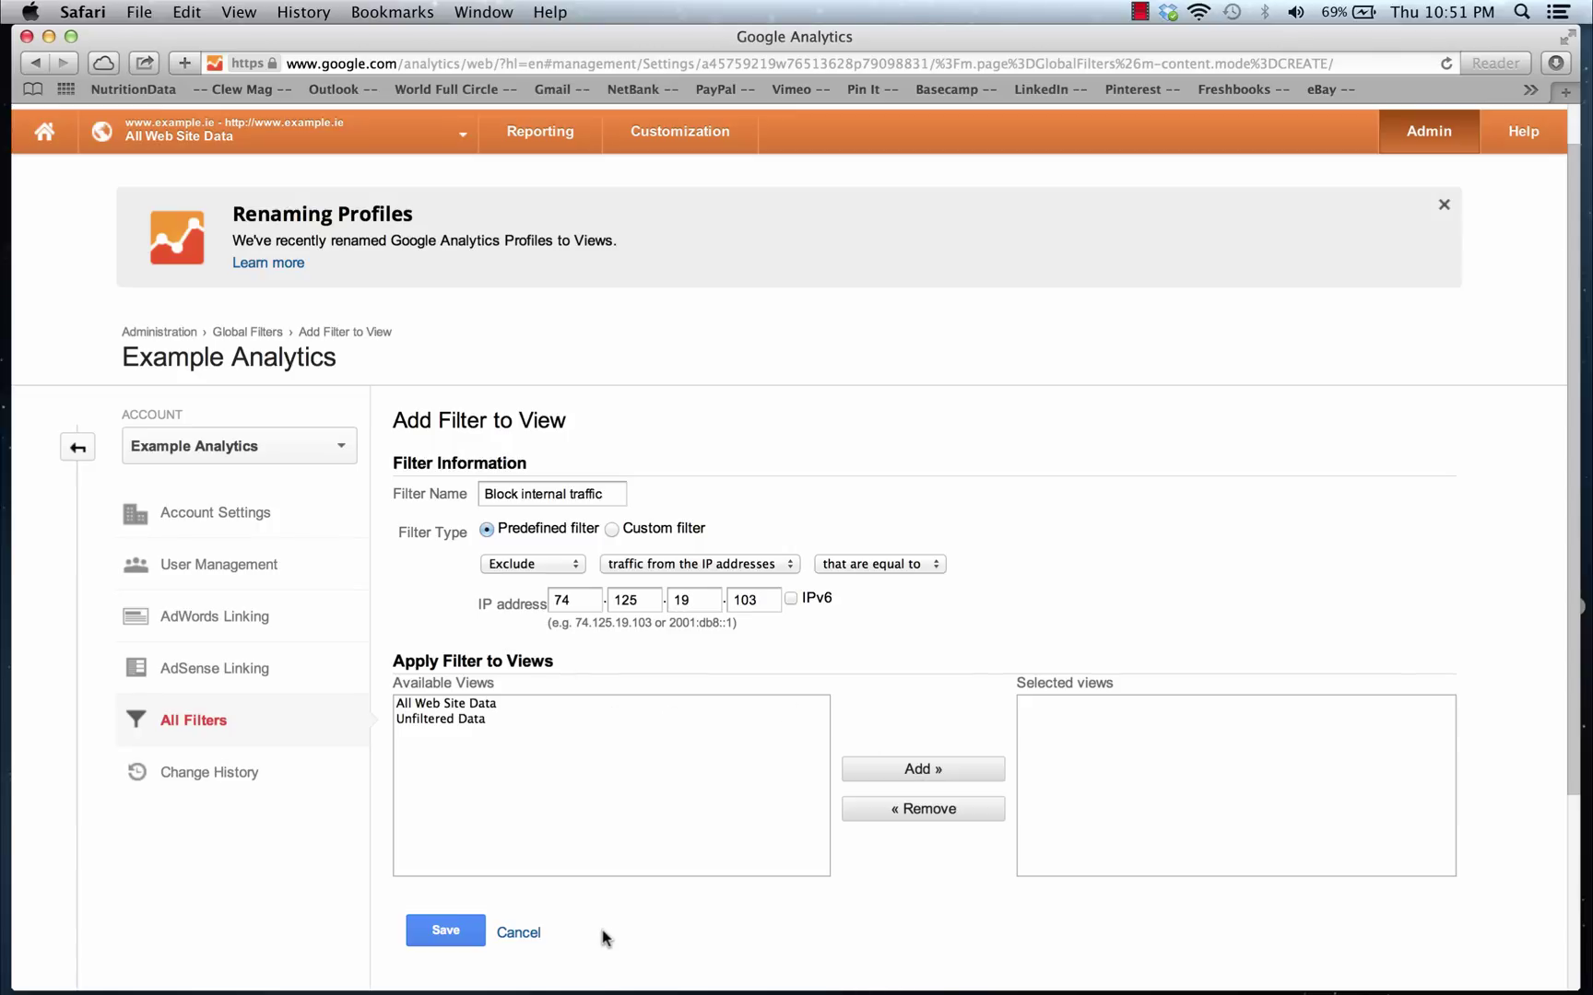
pyautogui.click(465, 927)
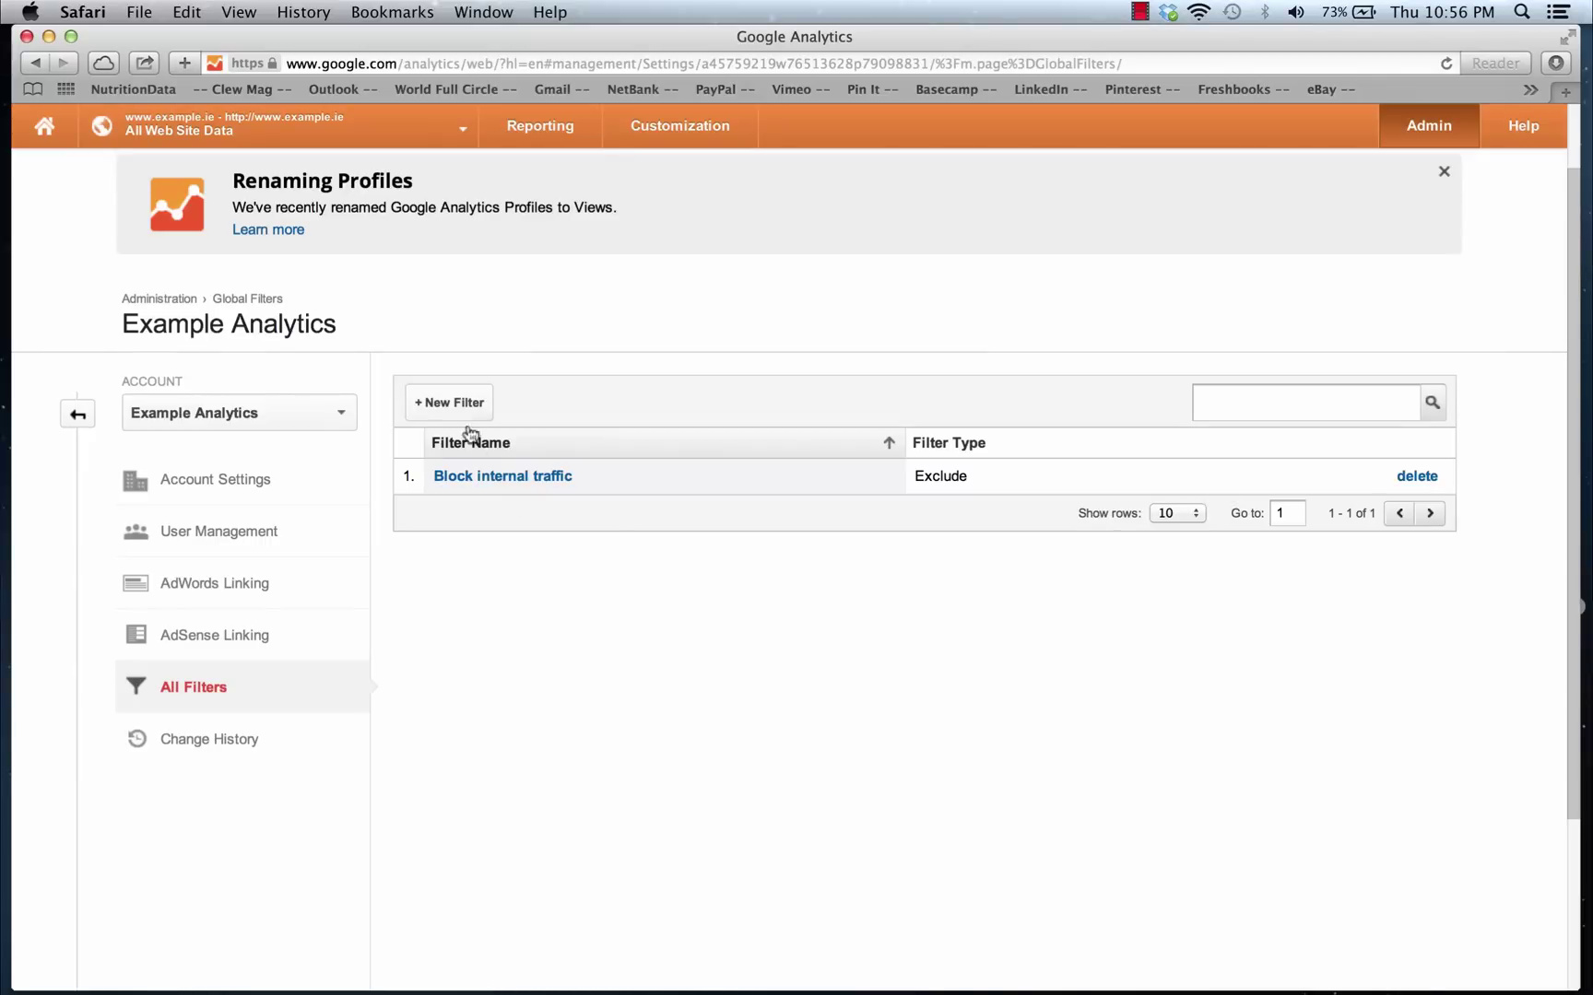
# Start another filter named "Internal traffic only" and set its predefined type to Include only.
pyautogui.click(449, 403)
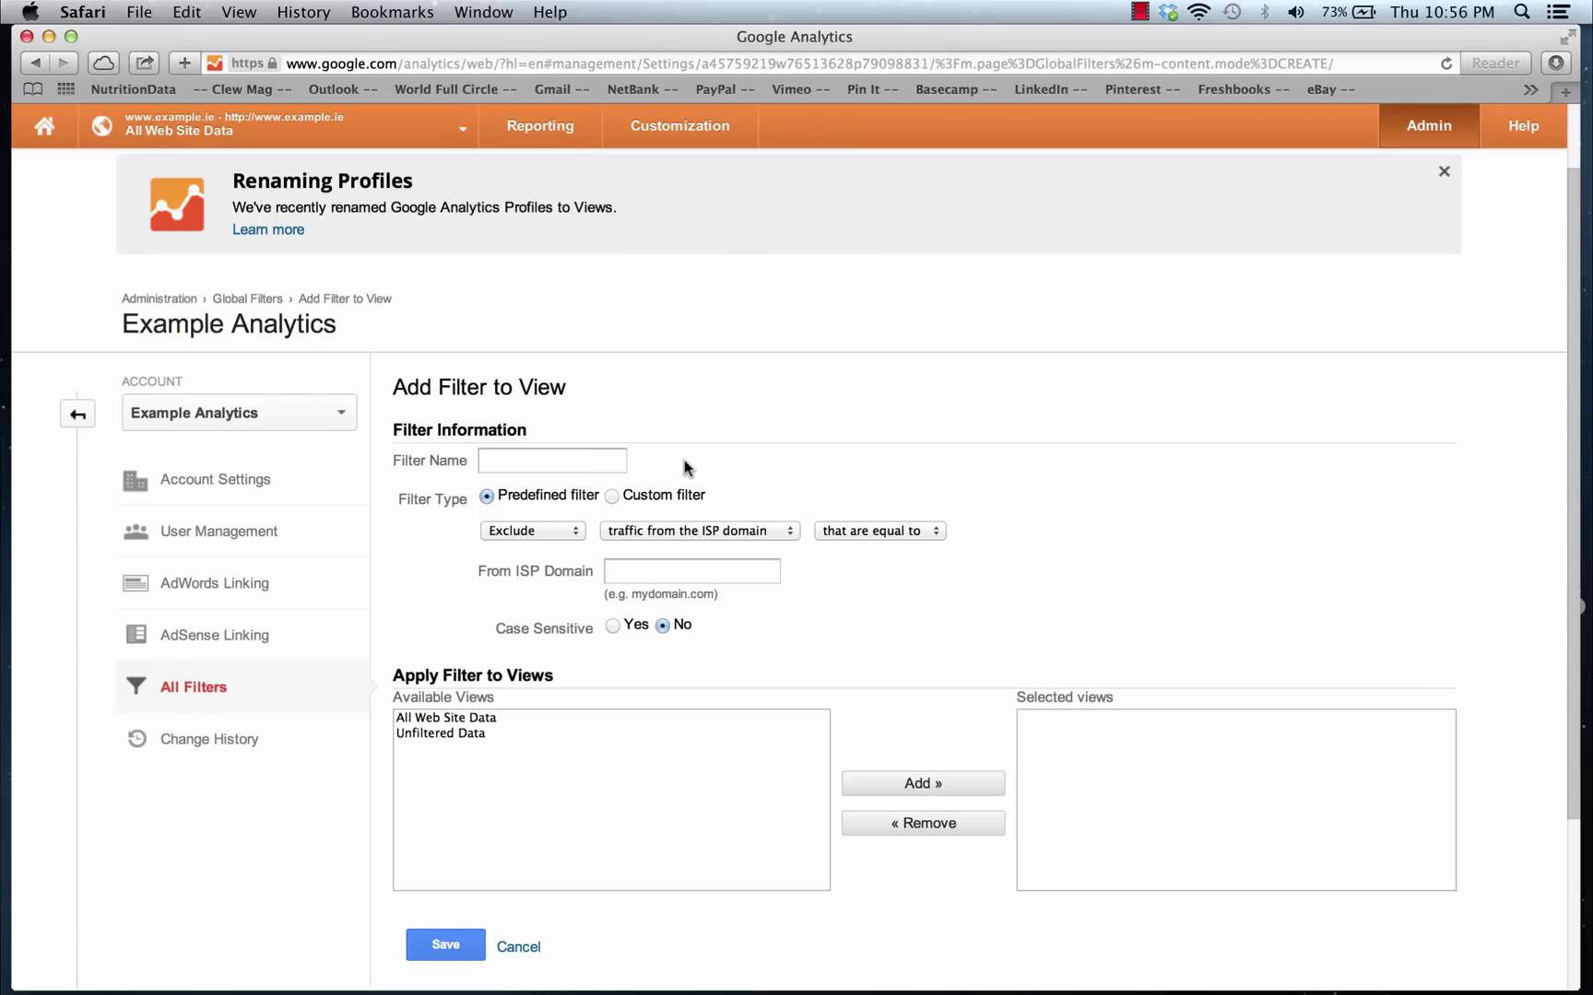
pyautogui.click(614, 461)
pyautogui.write('Internal traffic only')
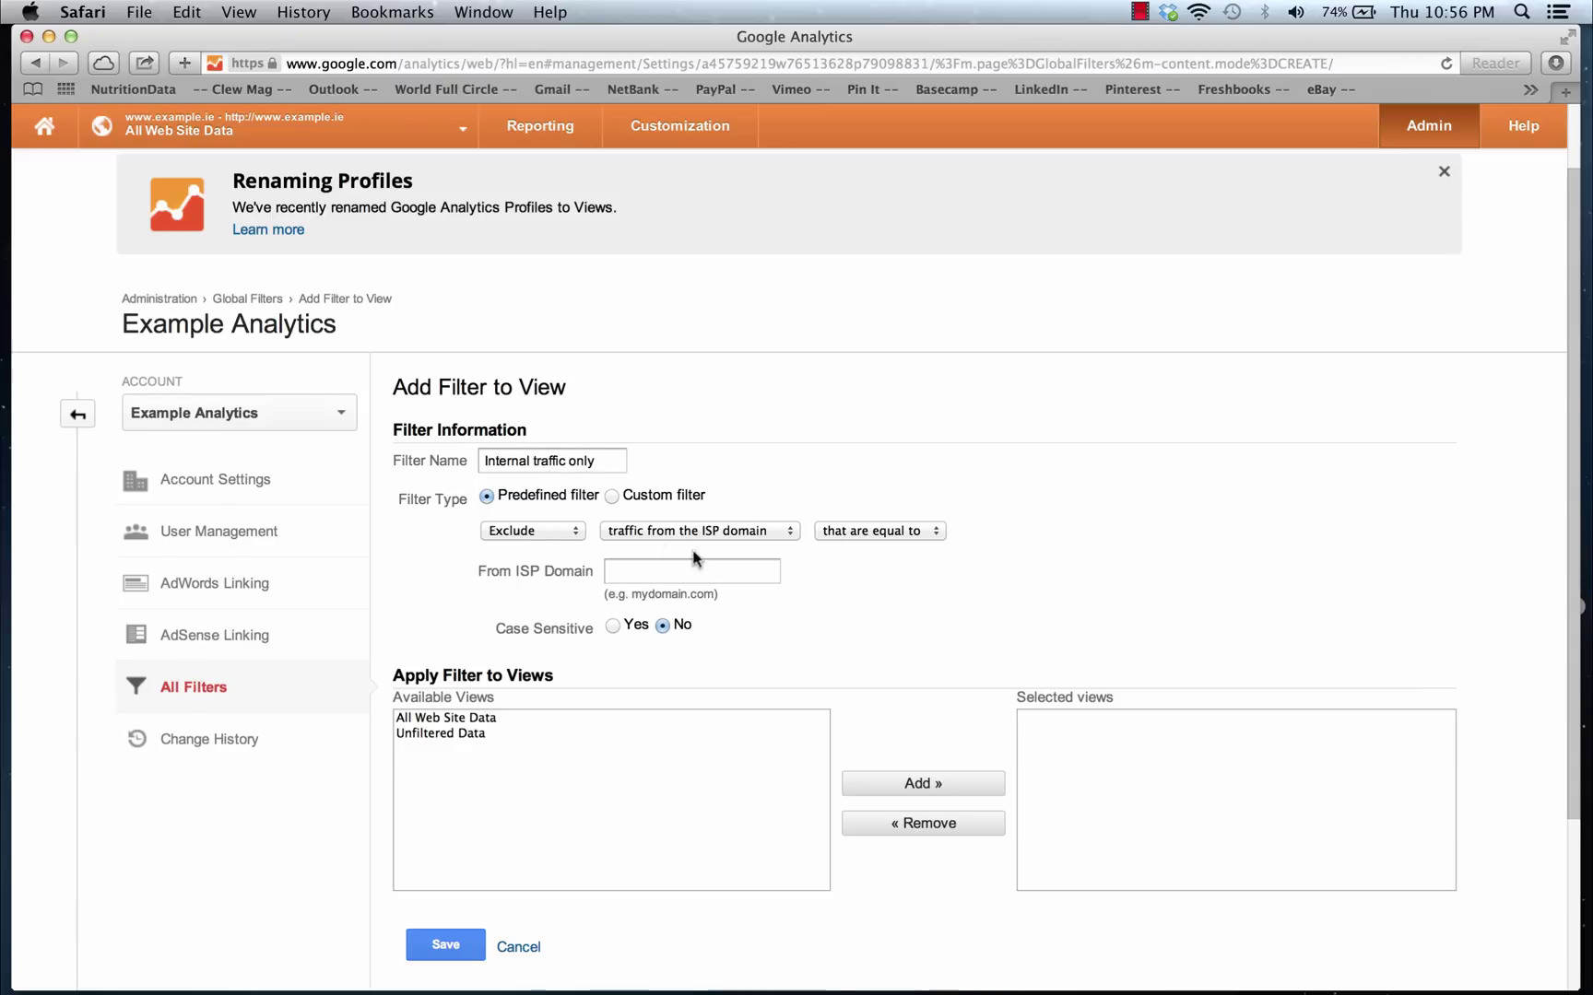
pyautogui.click(562, 533)
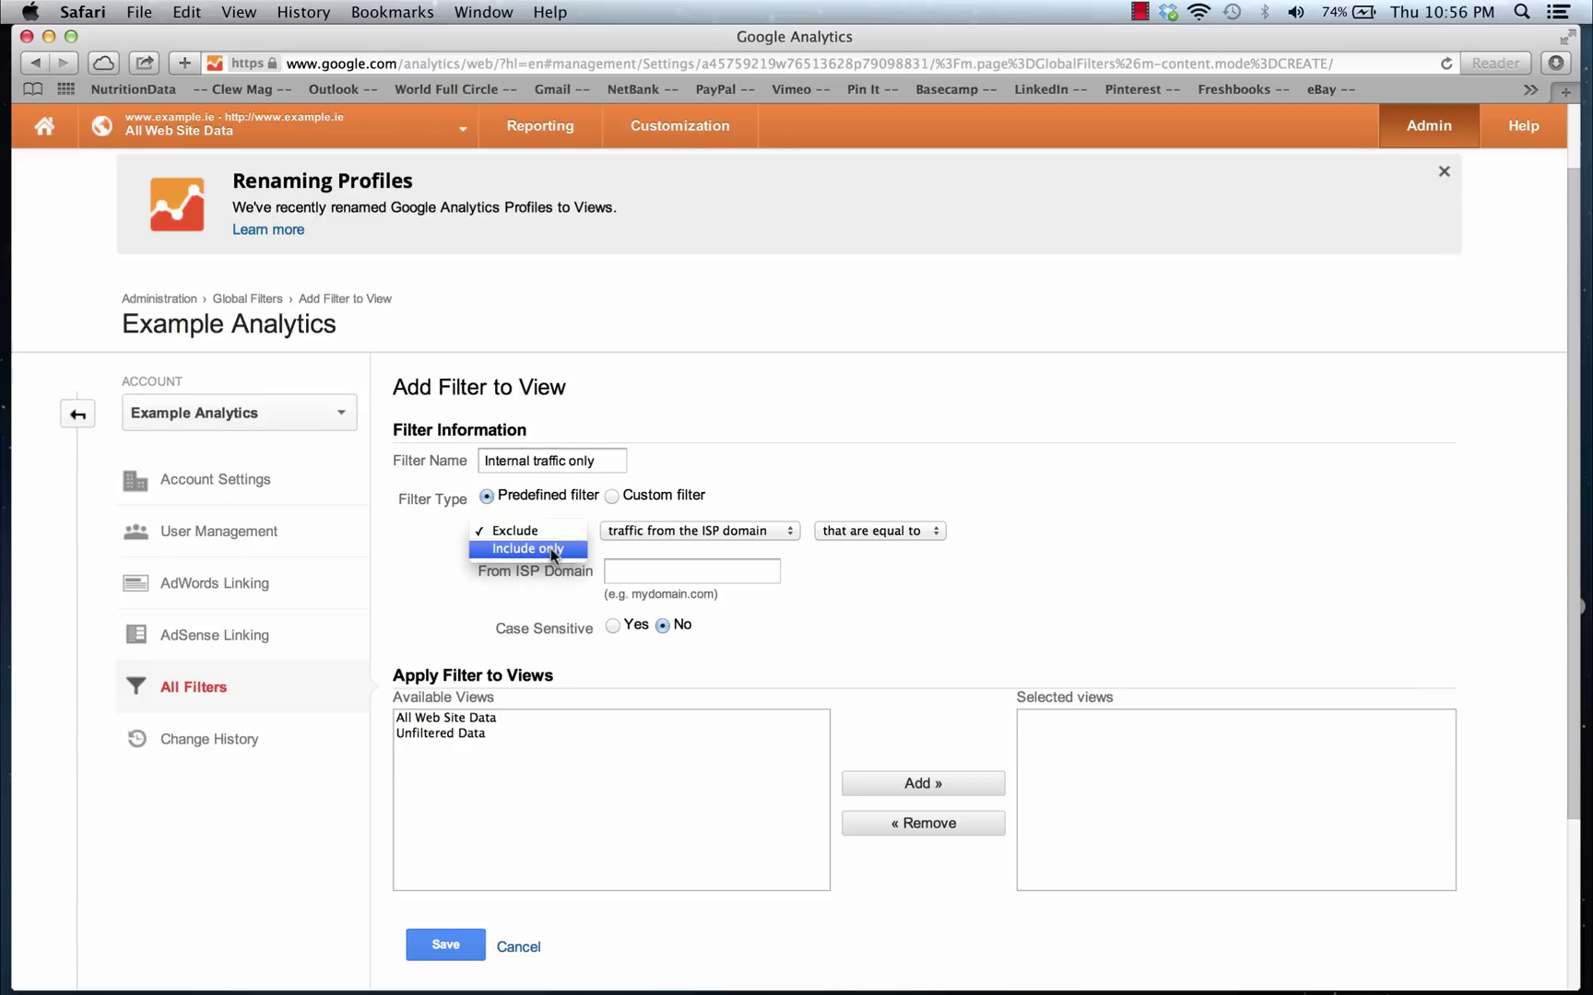
pyautogui.click(553, 549)
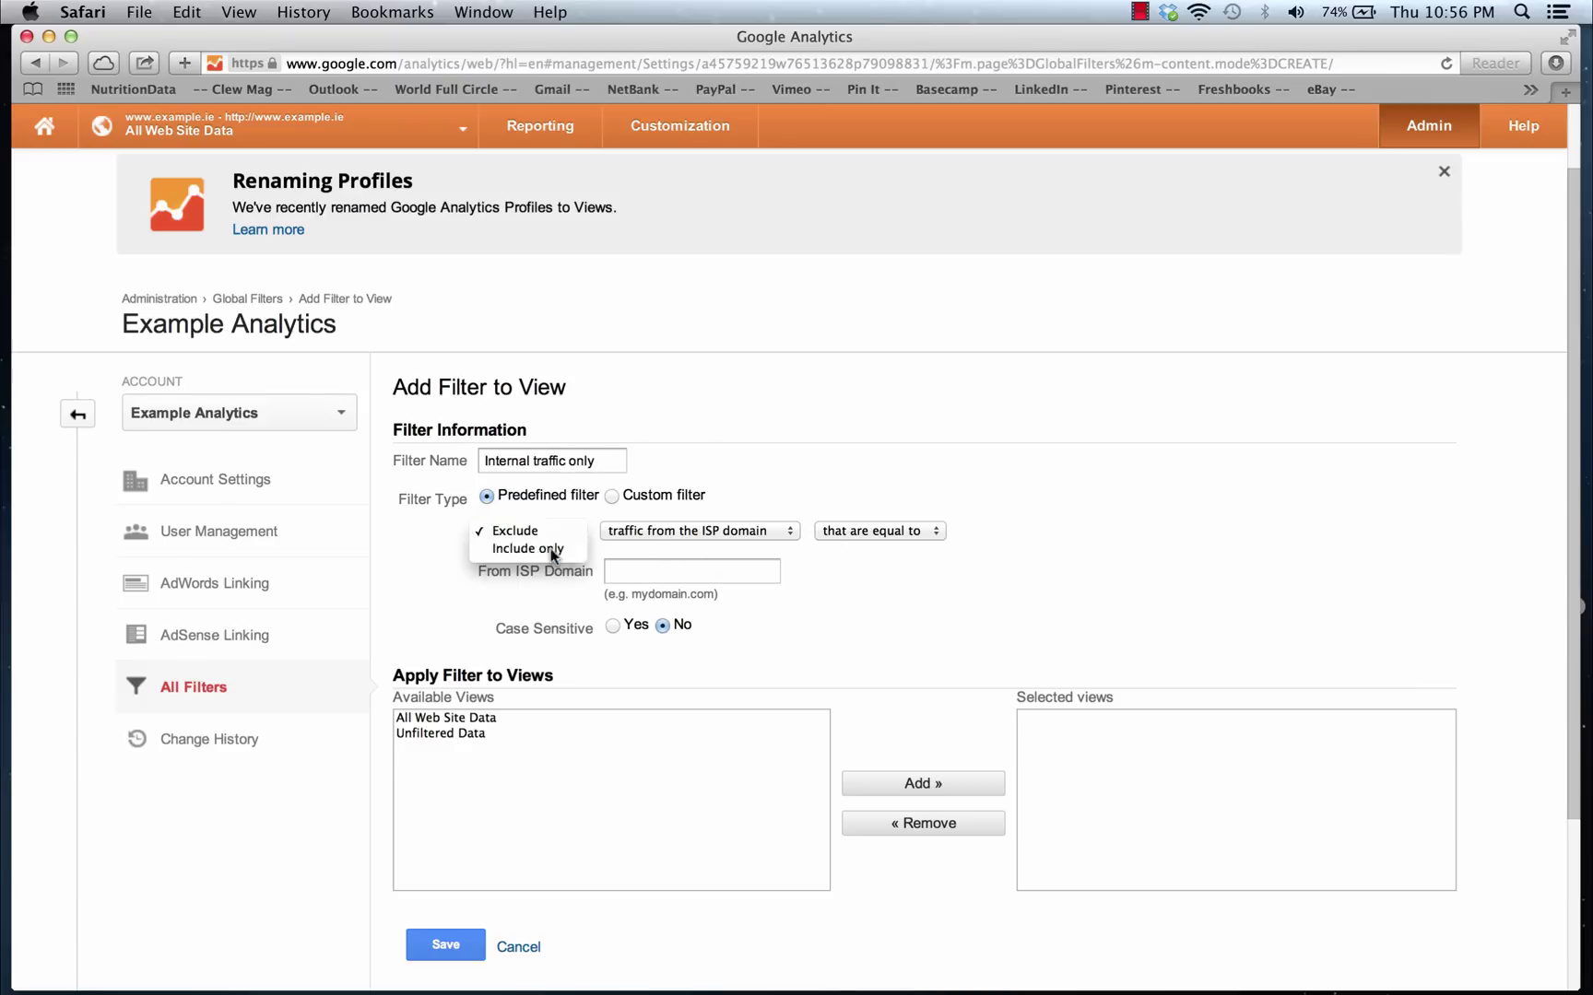
# Limit the filter to traffic from the IP addresses equal to 74.125.19.103 and save it.
pyautogui.click(779, 530)
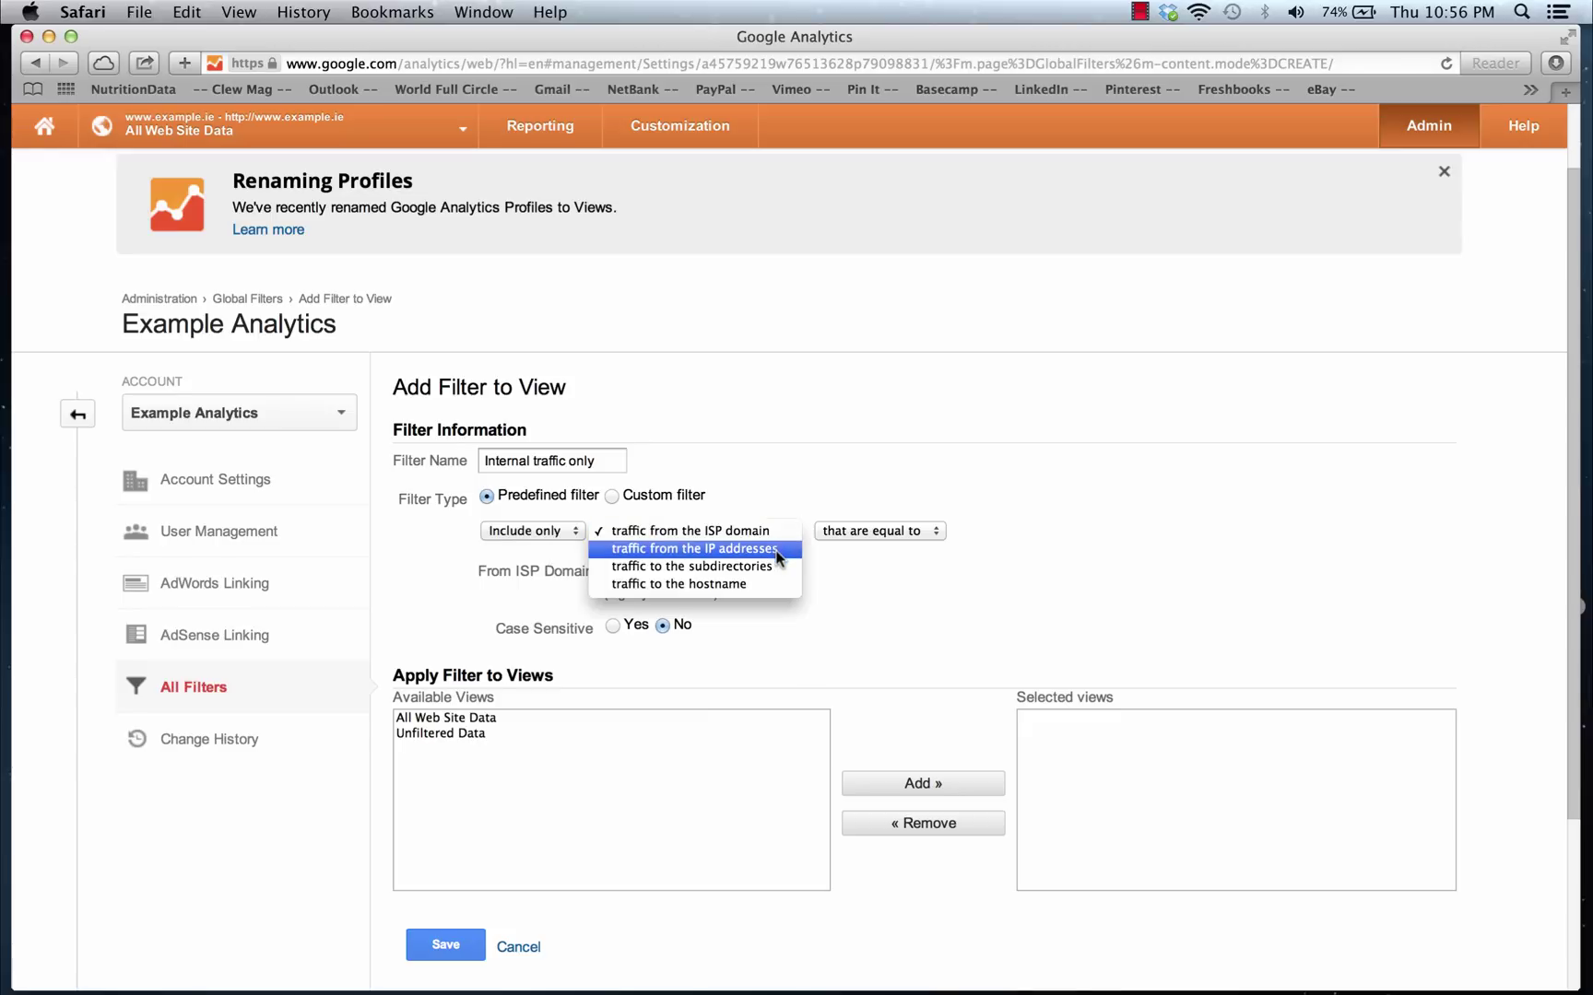
pyautogui.click(779, 550)
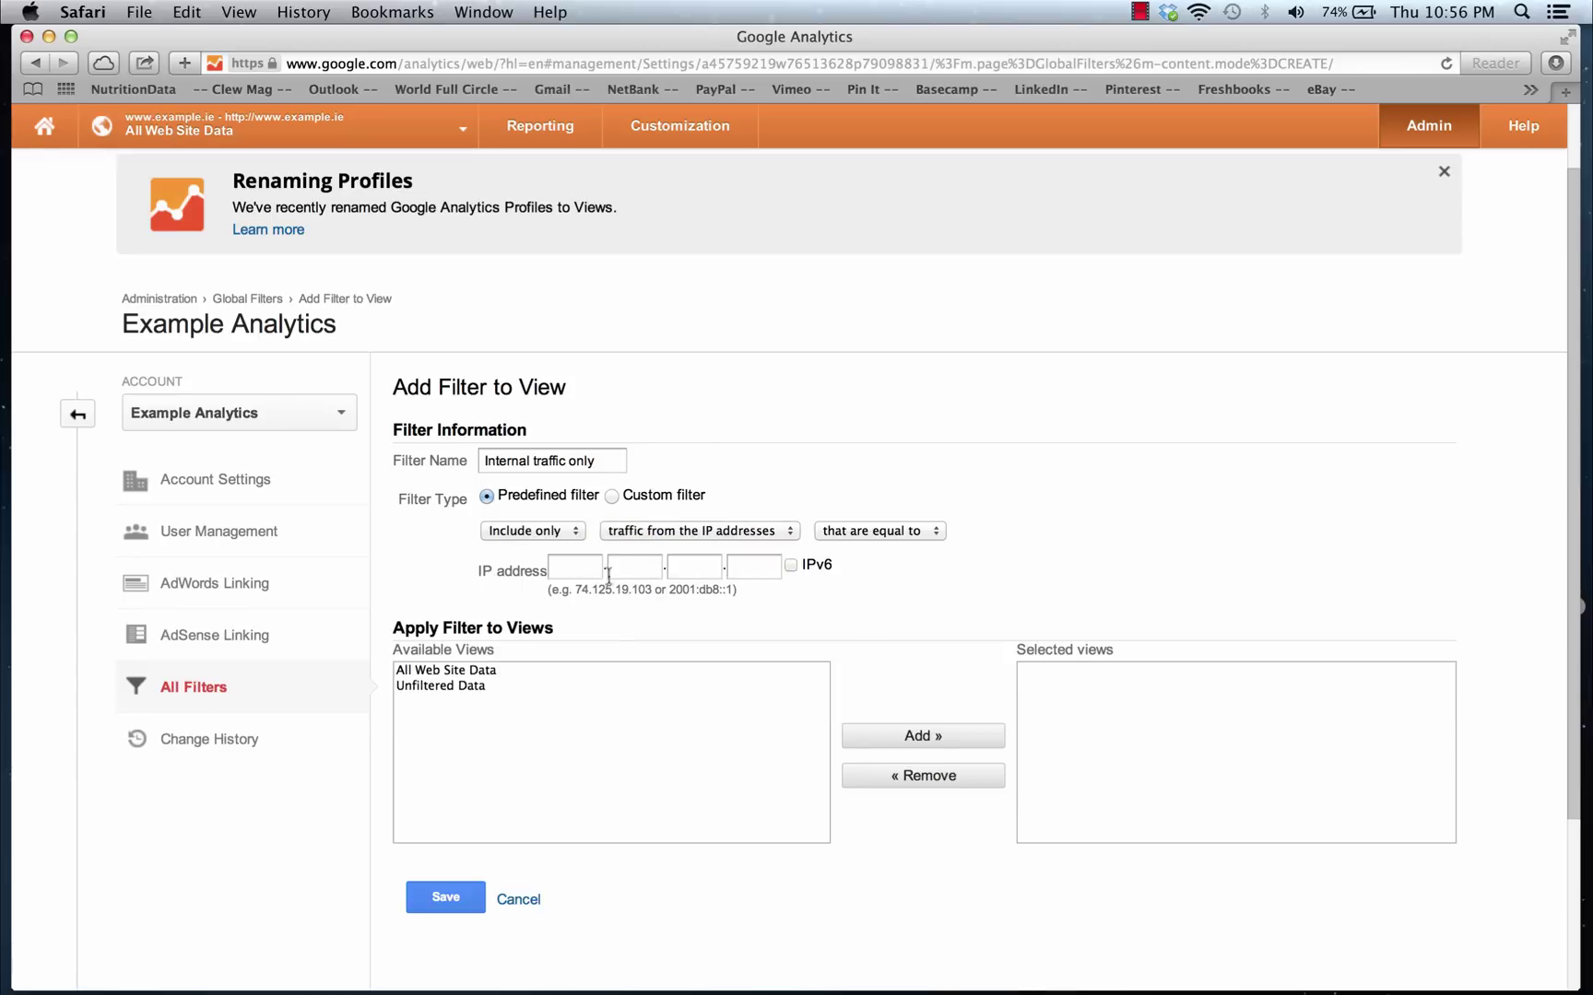
pyautogui.click(582, 563)
pyautogui.write('74.125.19.103')
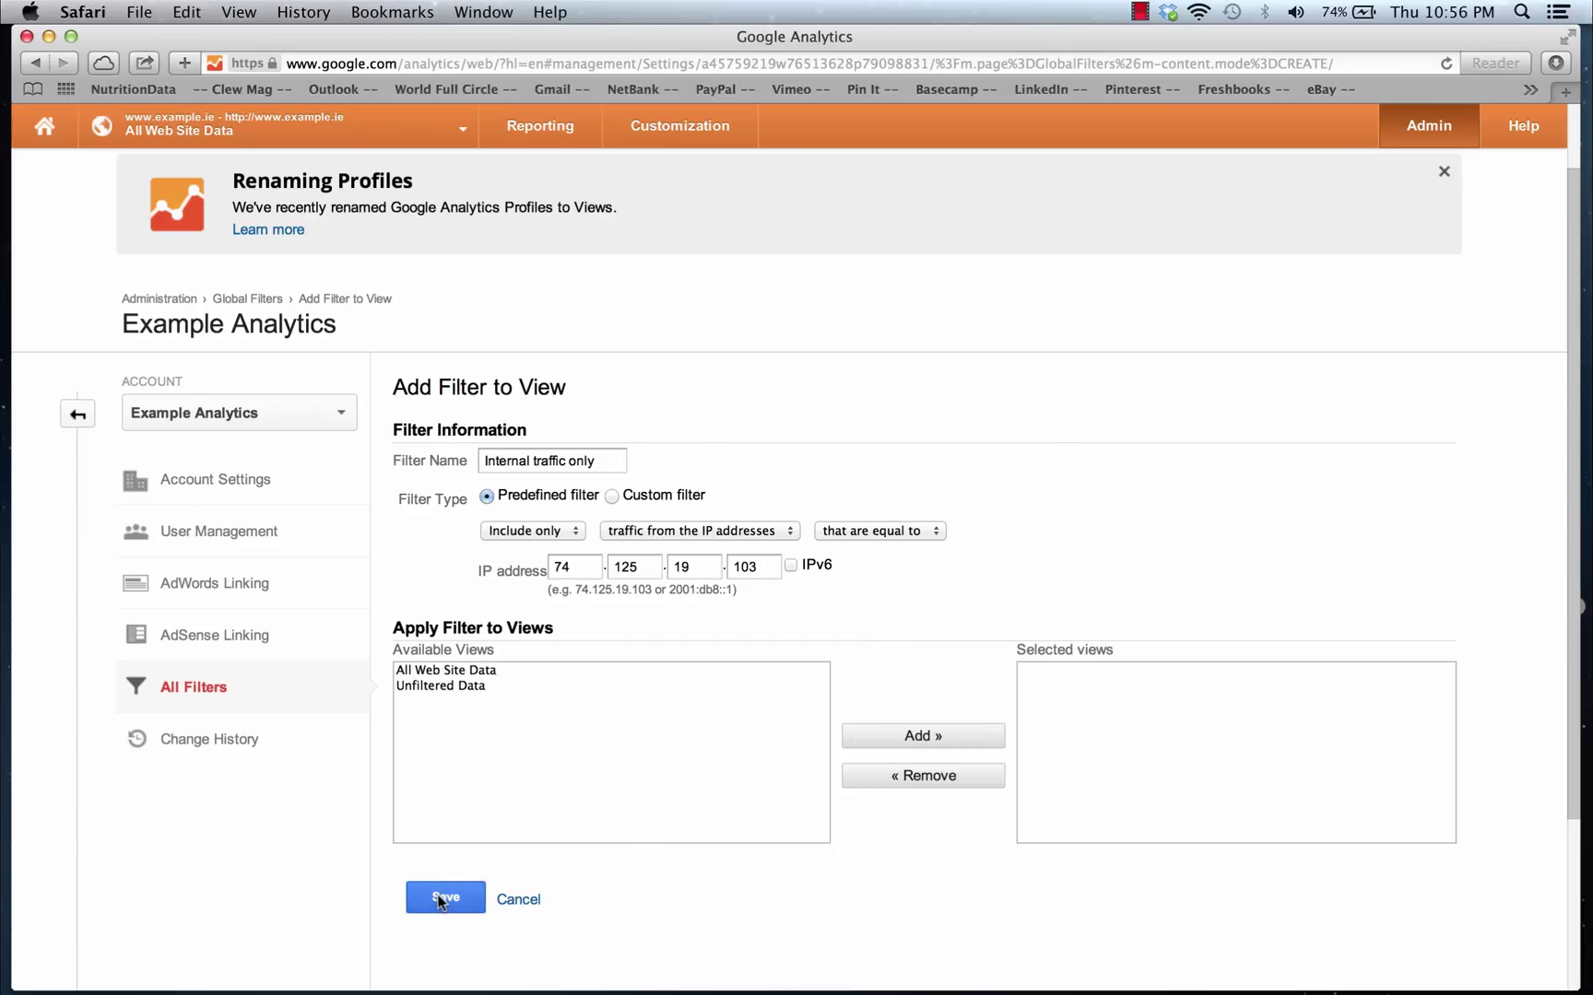
pyautogui.click(444, 897)
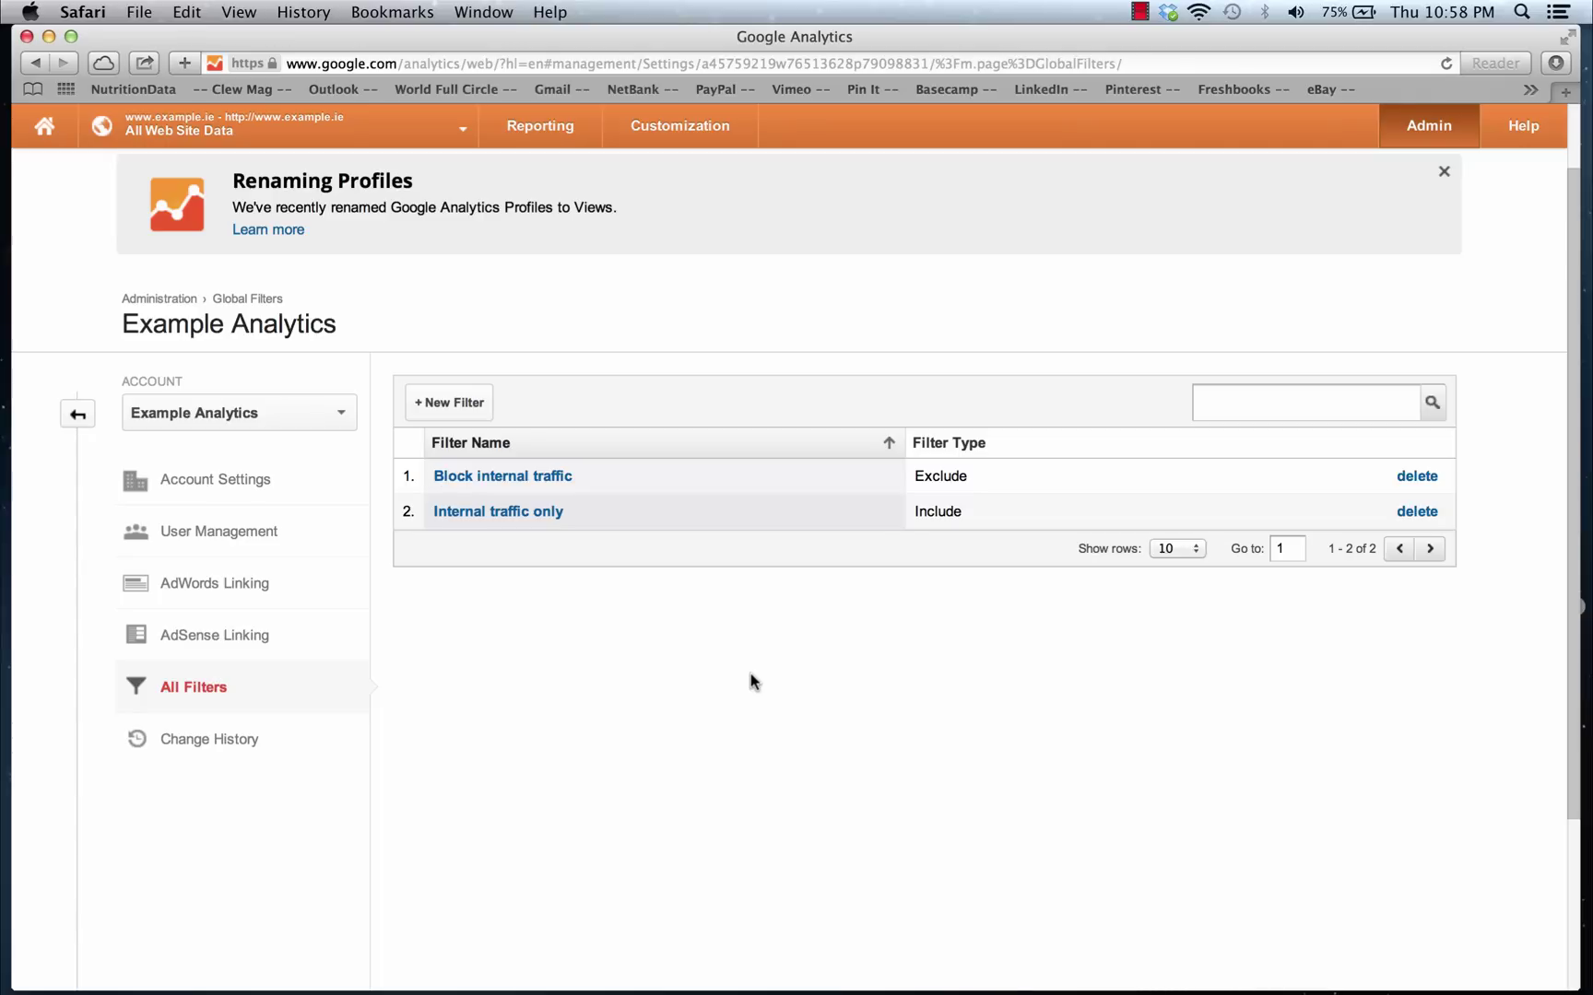
# Start another filter named "Blog traffic only" and set its predefined type to Include only.
pyautogui.click(449, 403)
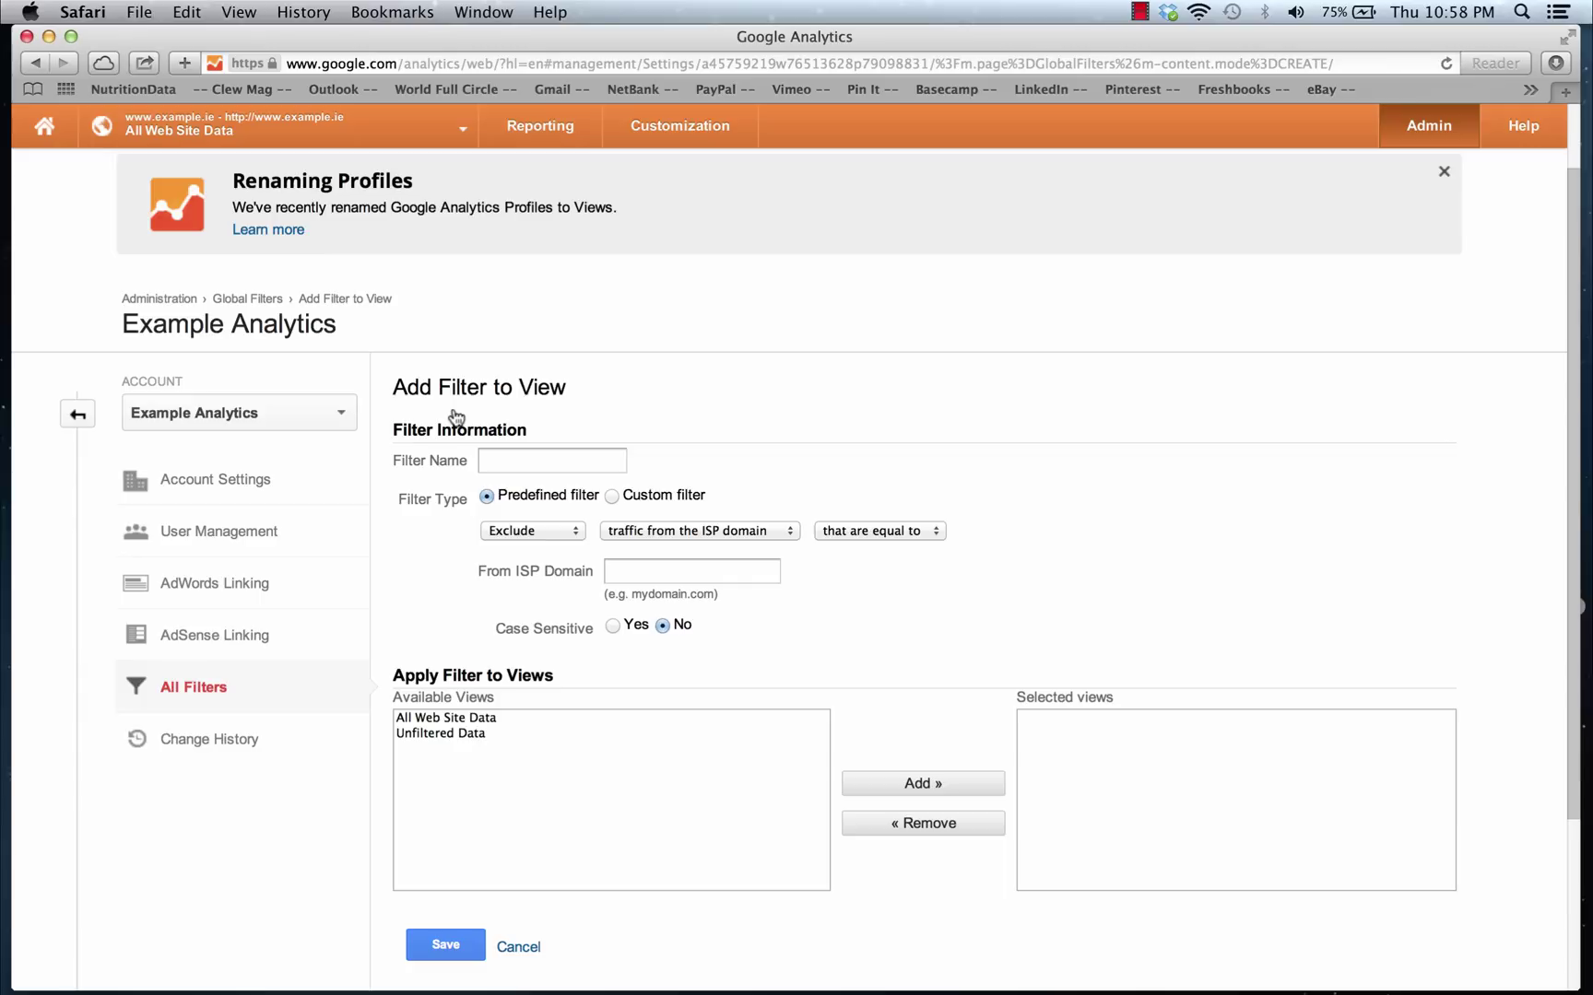
pyautogui.click(580, 455)
pyautogui.write('Blog traffic only')
pyautogui.click(557, 532)
pyautogui.click(548, 551)
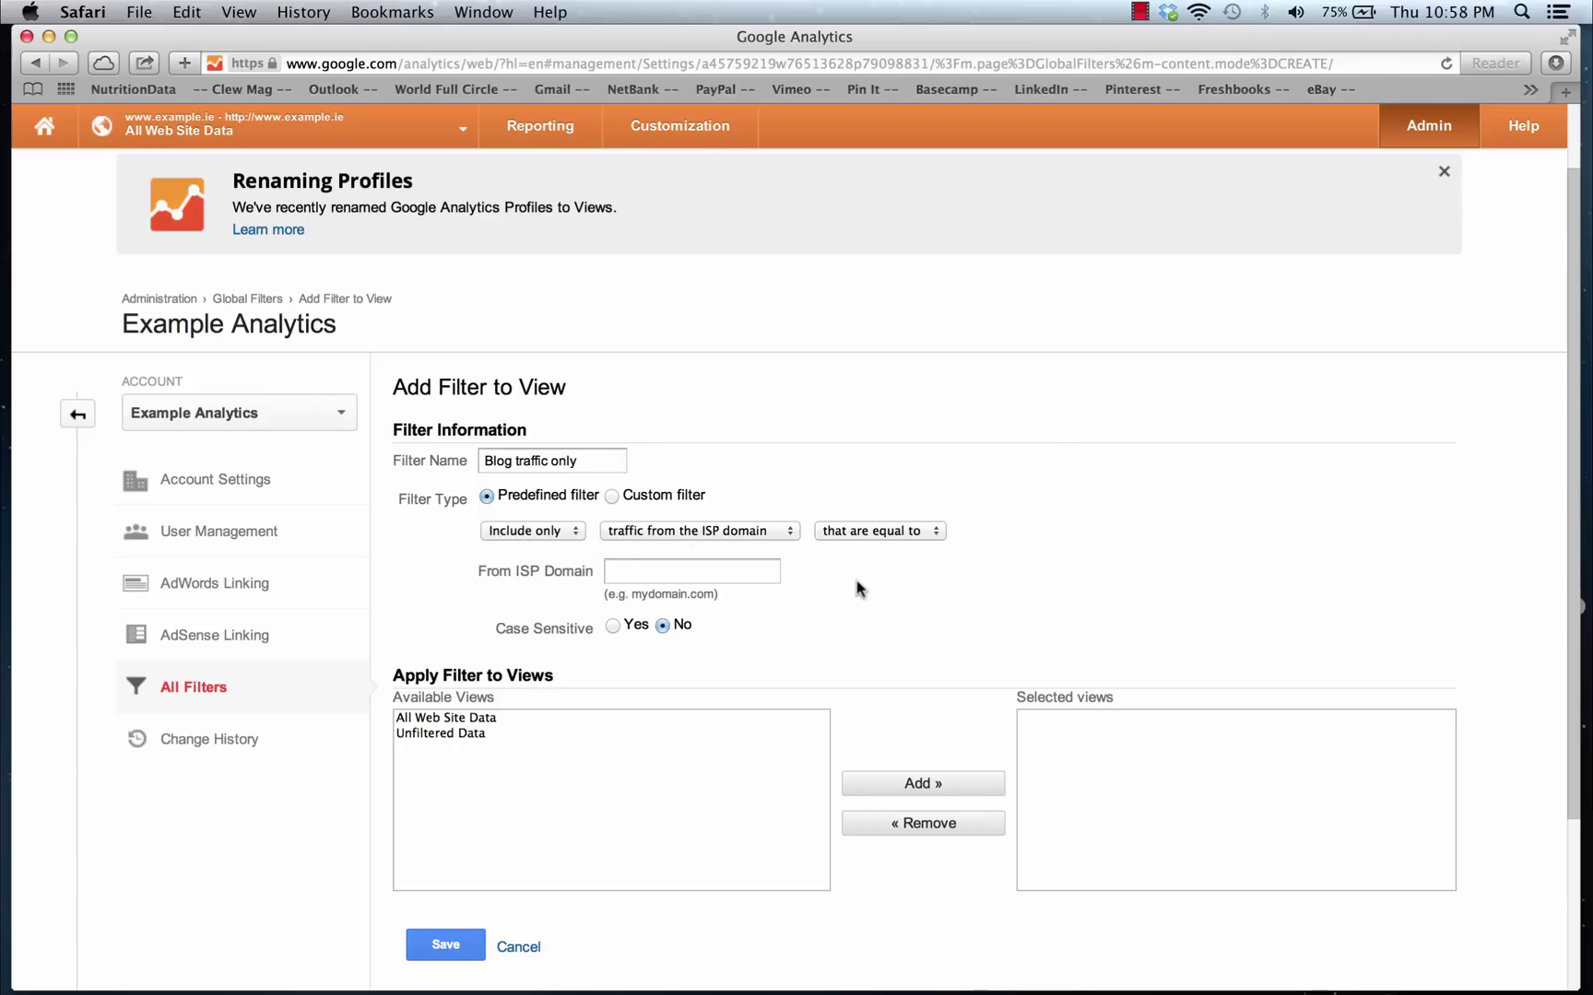
# Limit the filter to traffic to the subdirectories equal to the blog's directory path and save it.
pyautogui.click(786, 537)
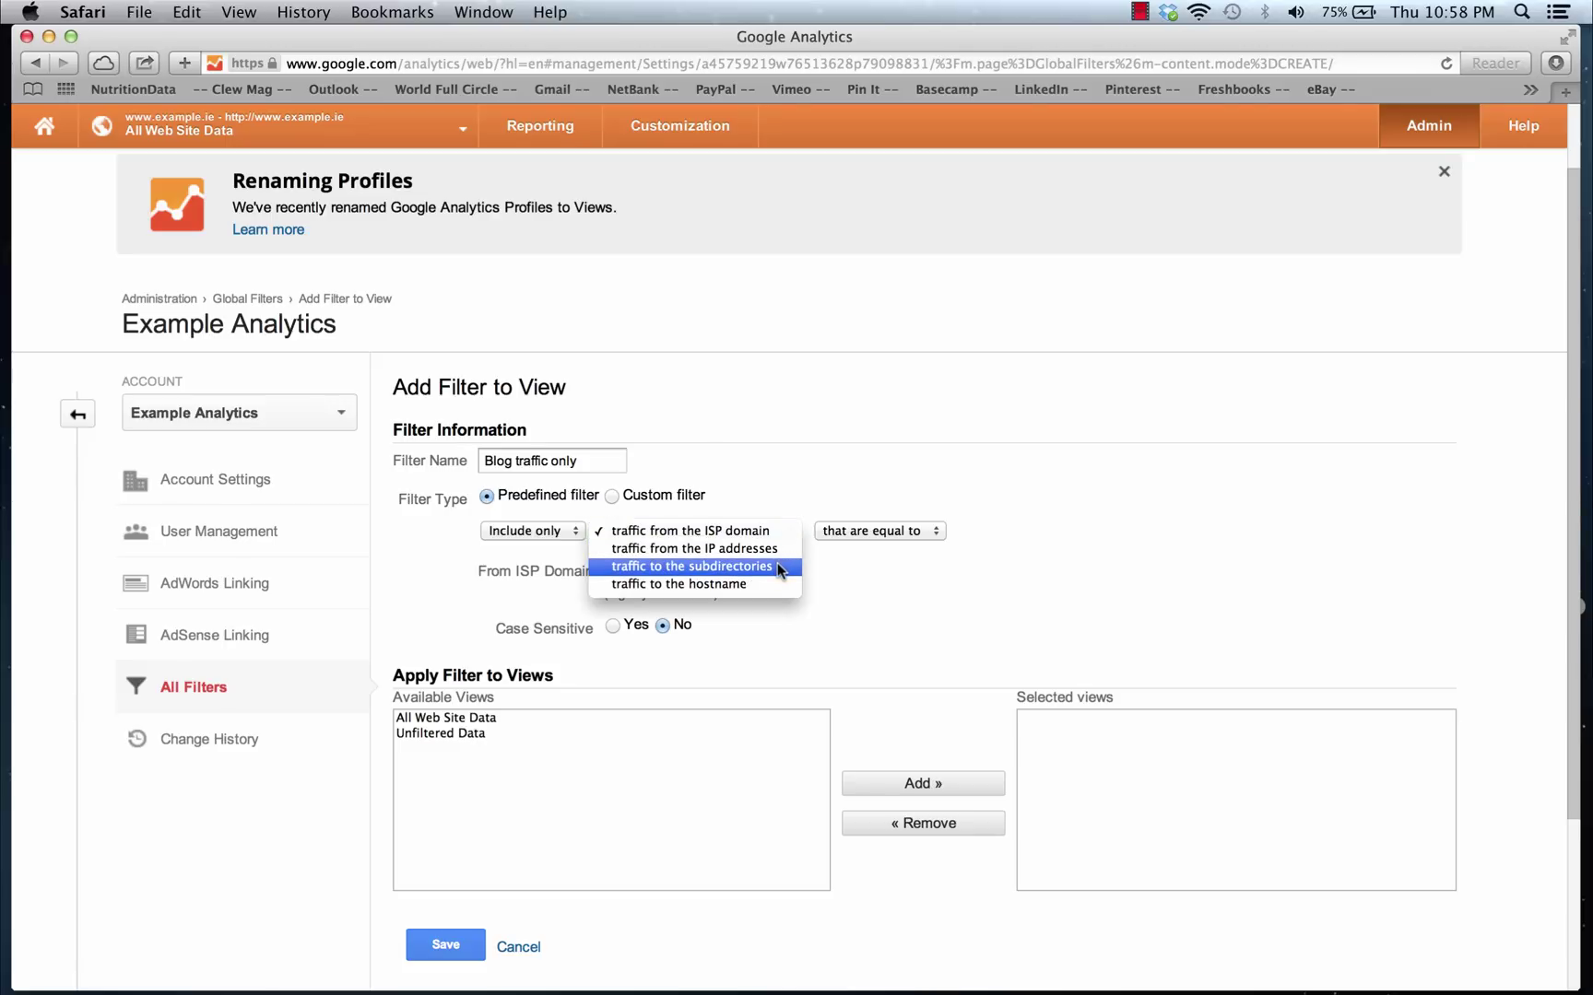
pyautogui.click(776, 566)
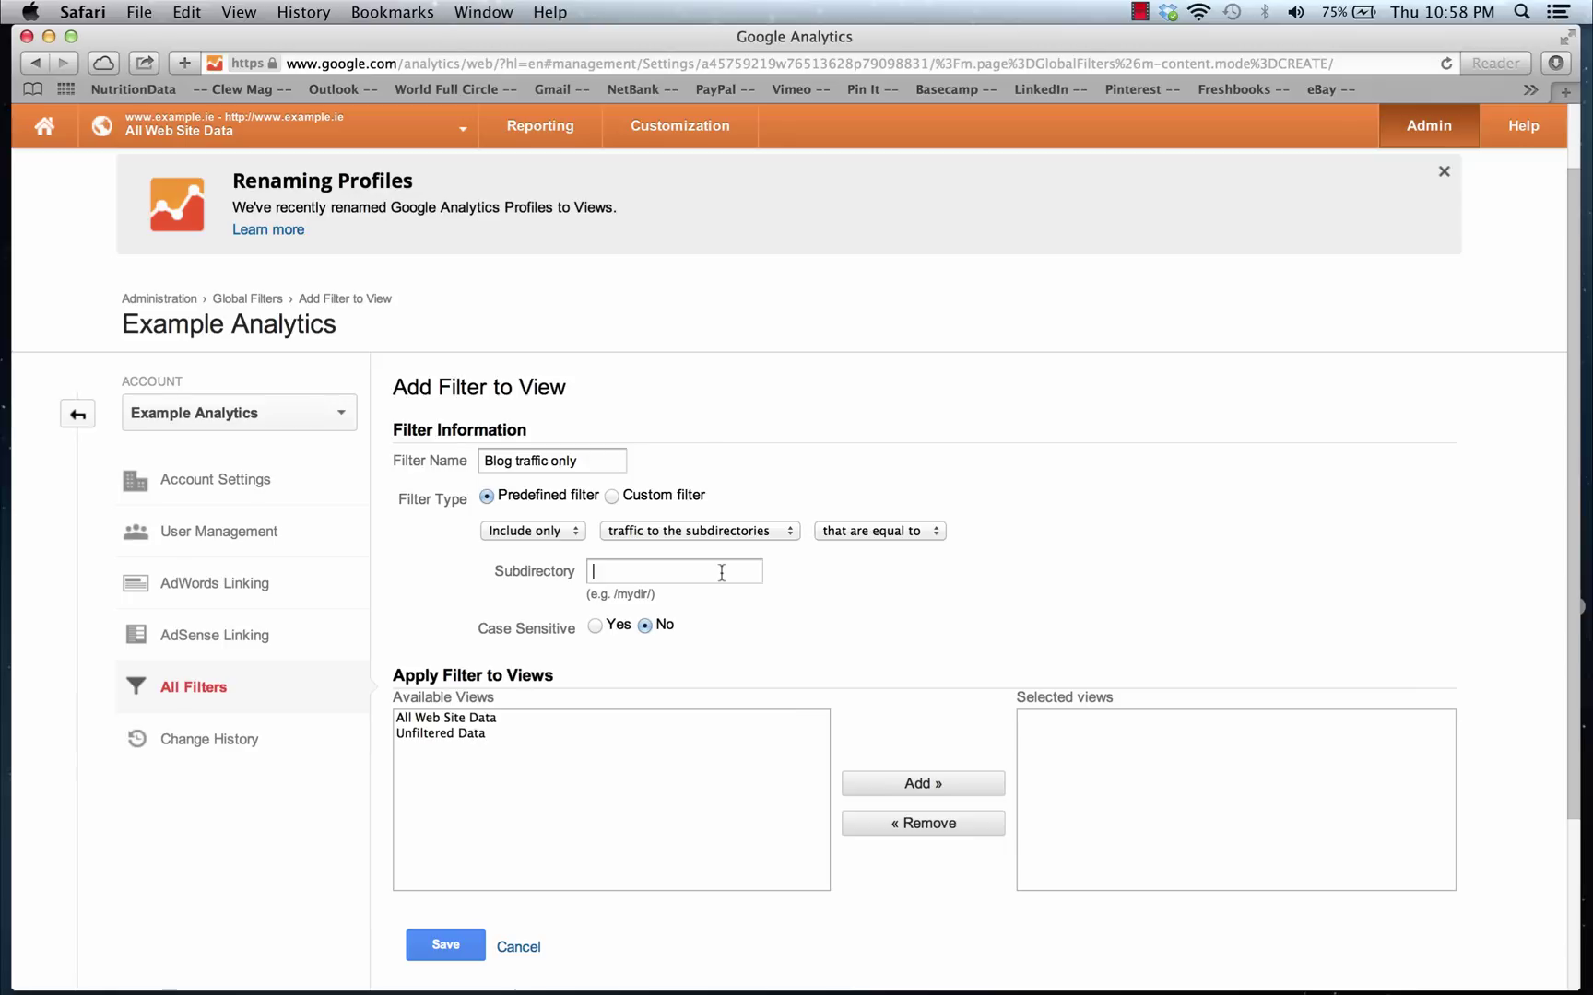
pyautogui.write('/b')
pyautogui.write('g/')
pyautogui.click(445, 945)
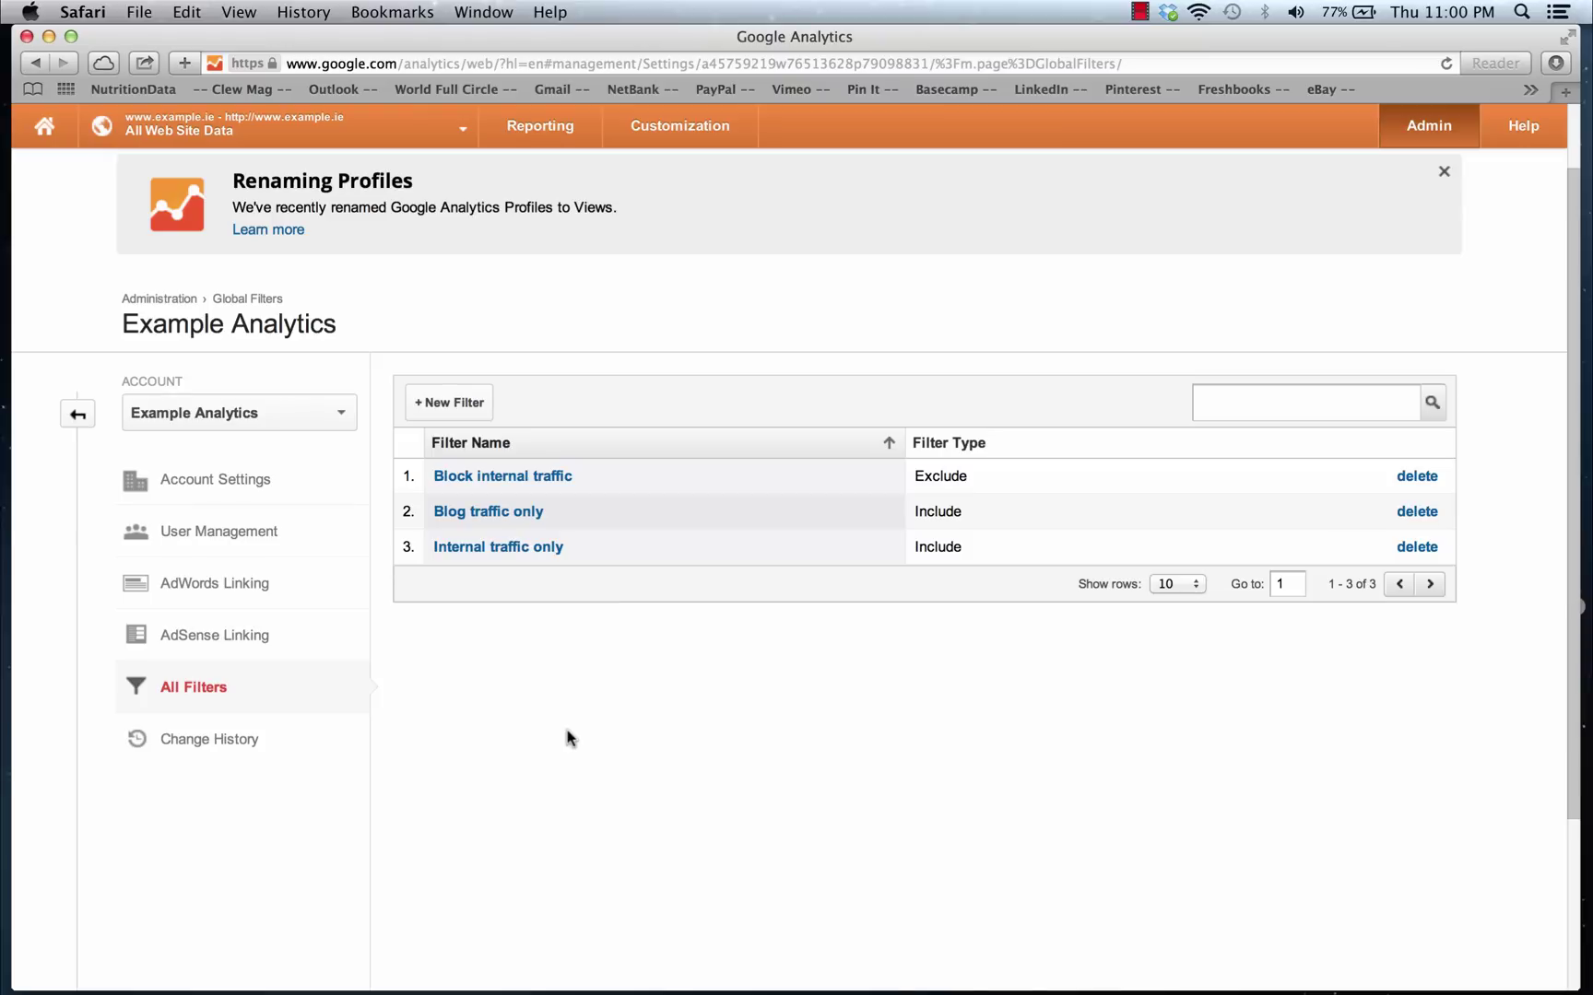
# Start a new filter named "Show lowercase URIs" and make it a custom filter.
pyautogui.click(449, 409)
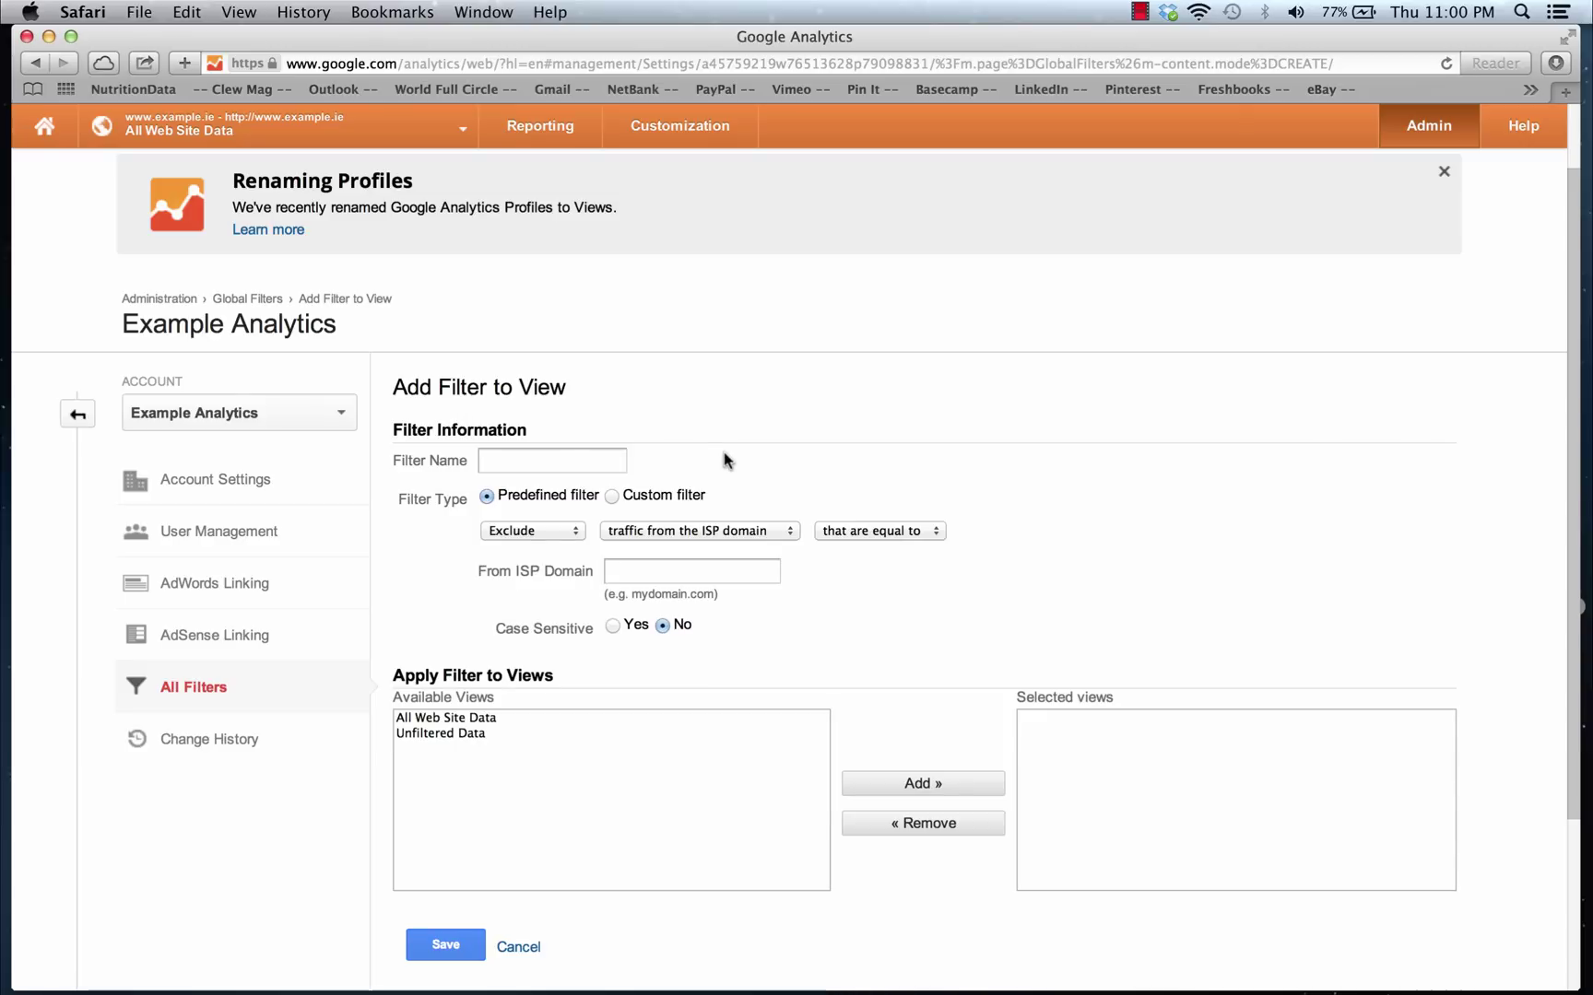
pyautogui.click(583, 468)
pyautogui.write('Show lowerc')
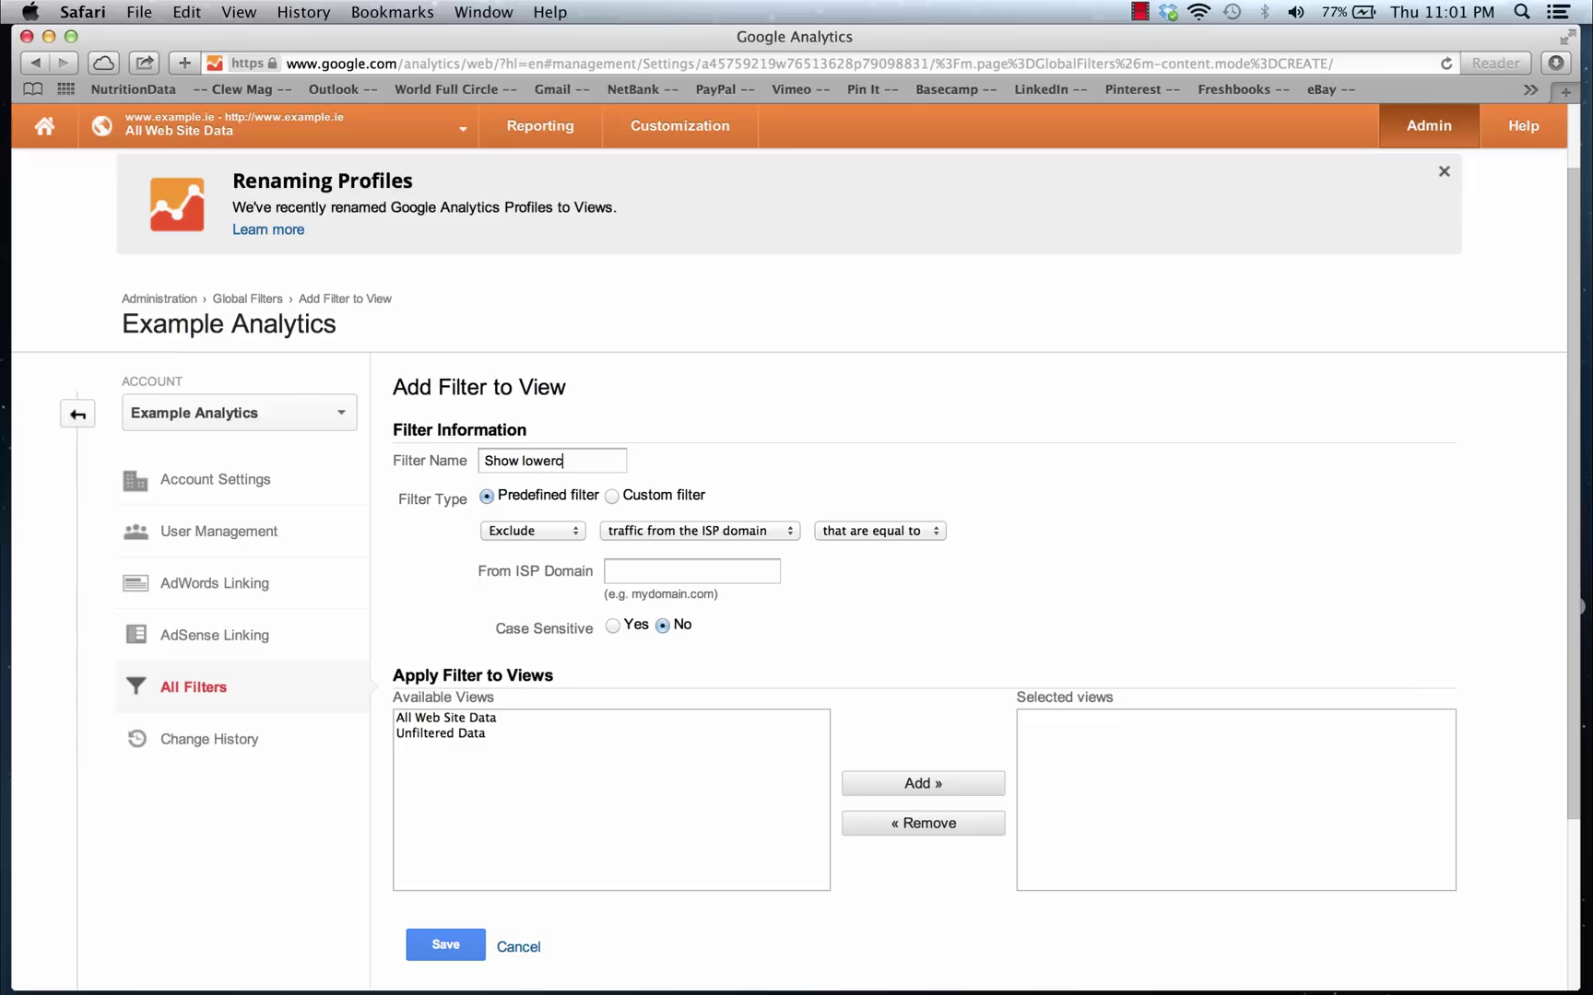
pyautogui.write('ase URIs')
pyautogui.click(611, 497)
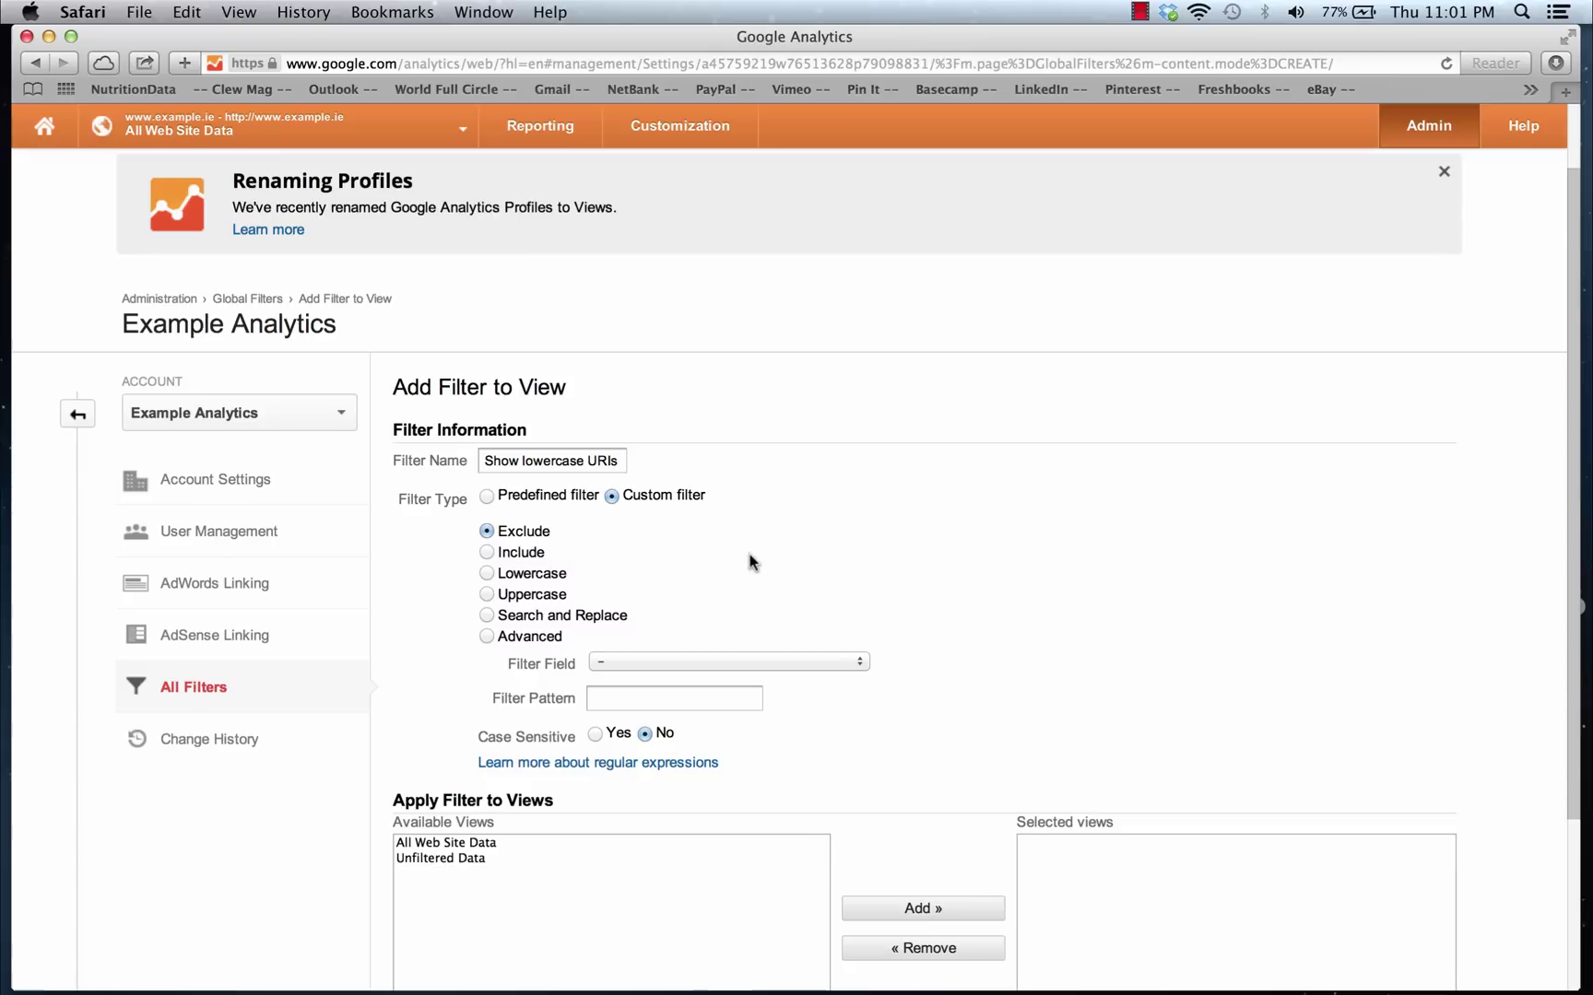
# Set the custom filter to Lowercase with Request URI as its filter field.
pyautogui.scroll(-1, 752, 556)
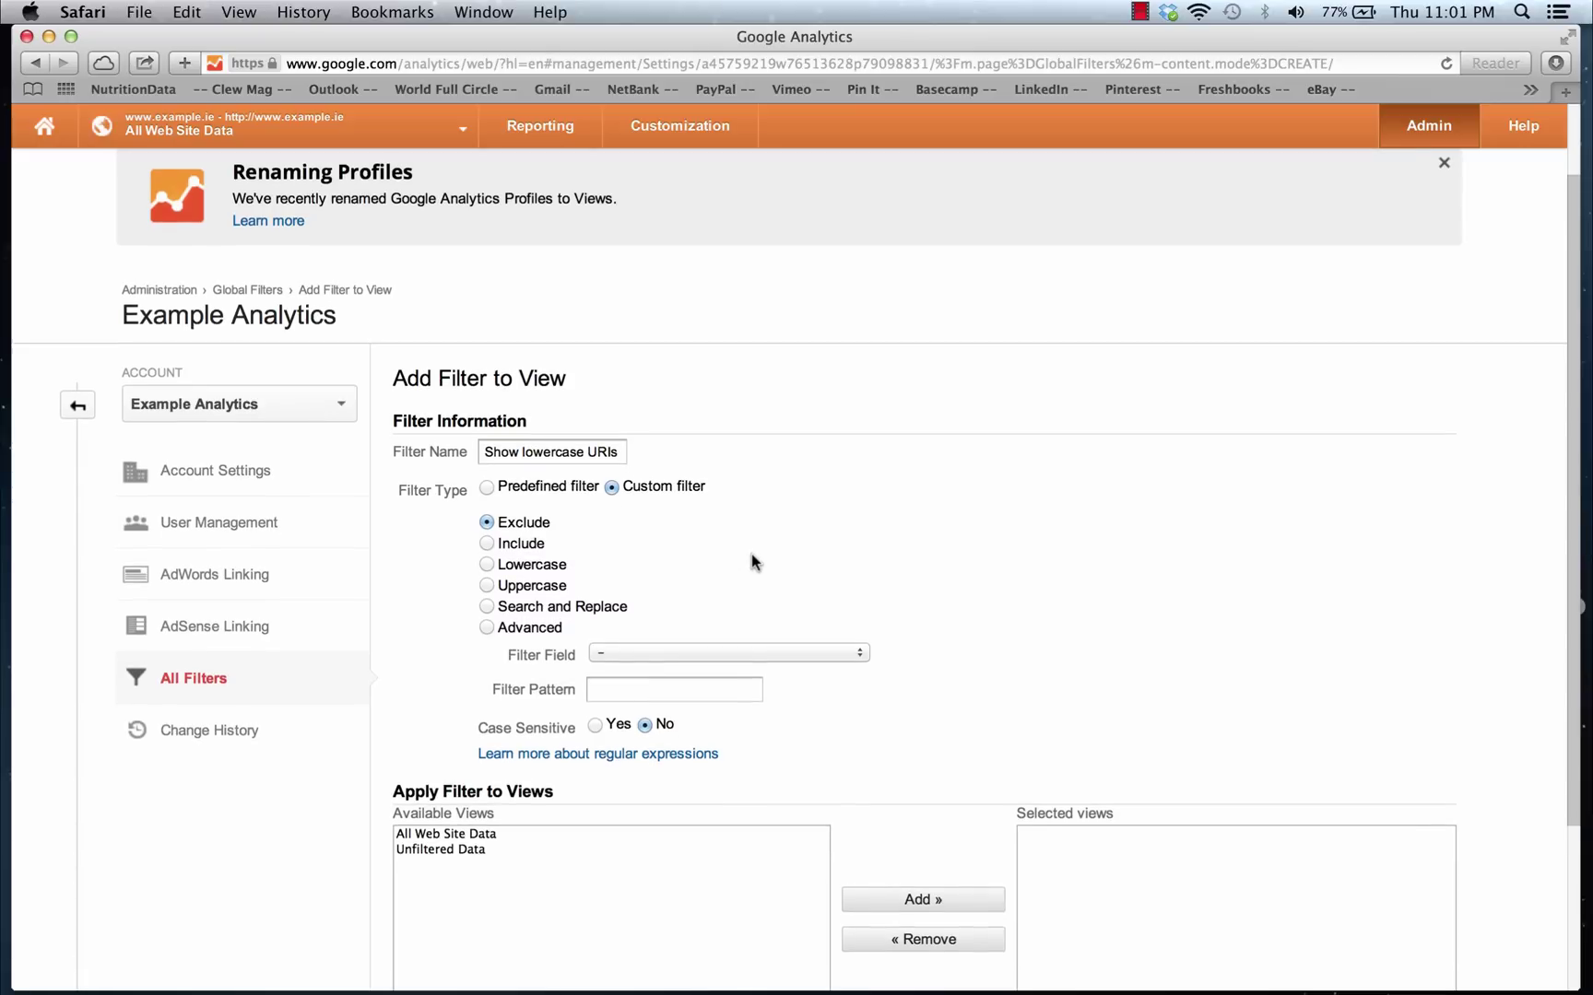
pyautogui.click(486, 565)
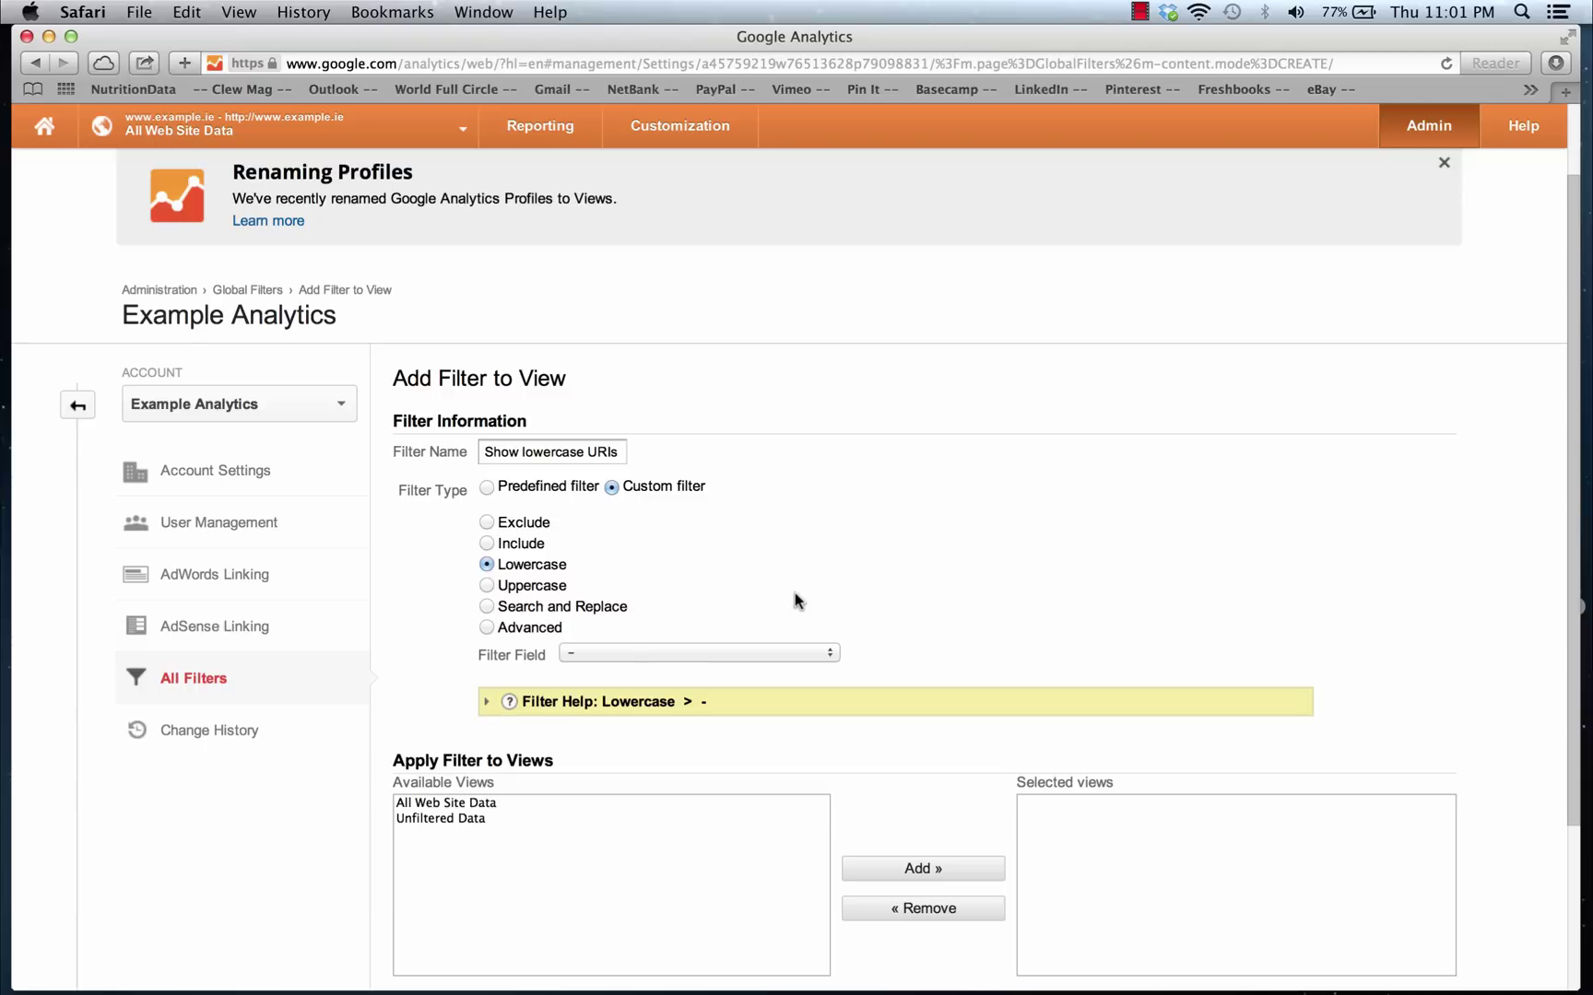
pyautogui.scroll(-3, 798, 600)
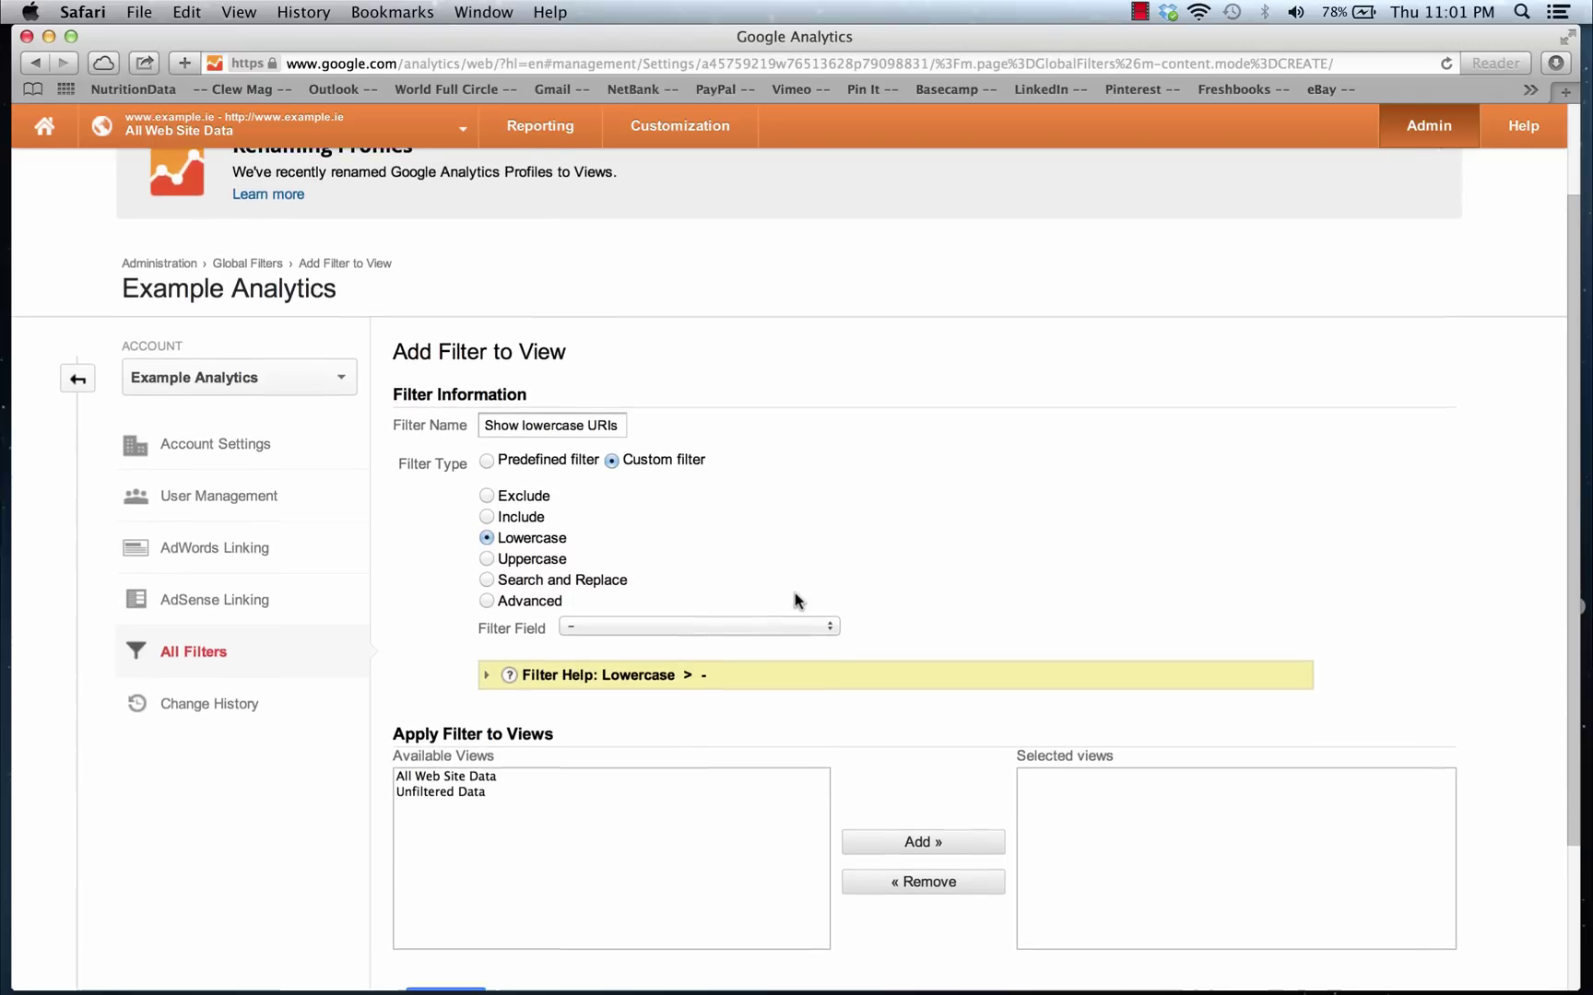
pyautogui.scroll(-3, 794, 594)
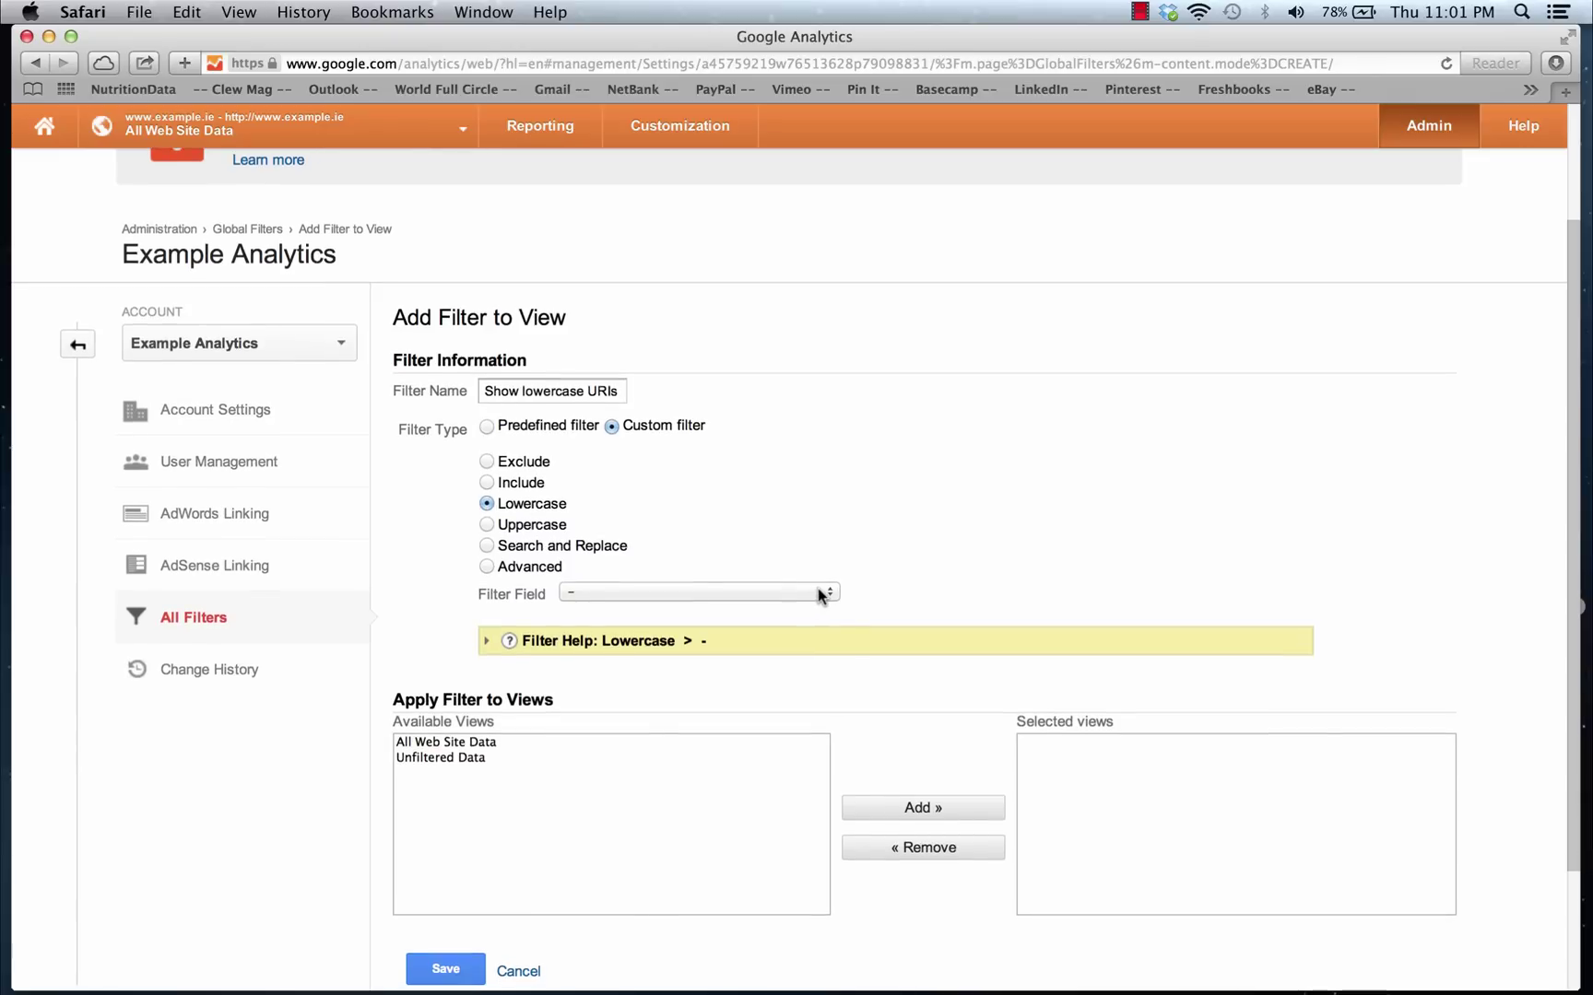
pyautogui.click(818, 592)
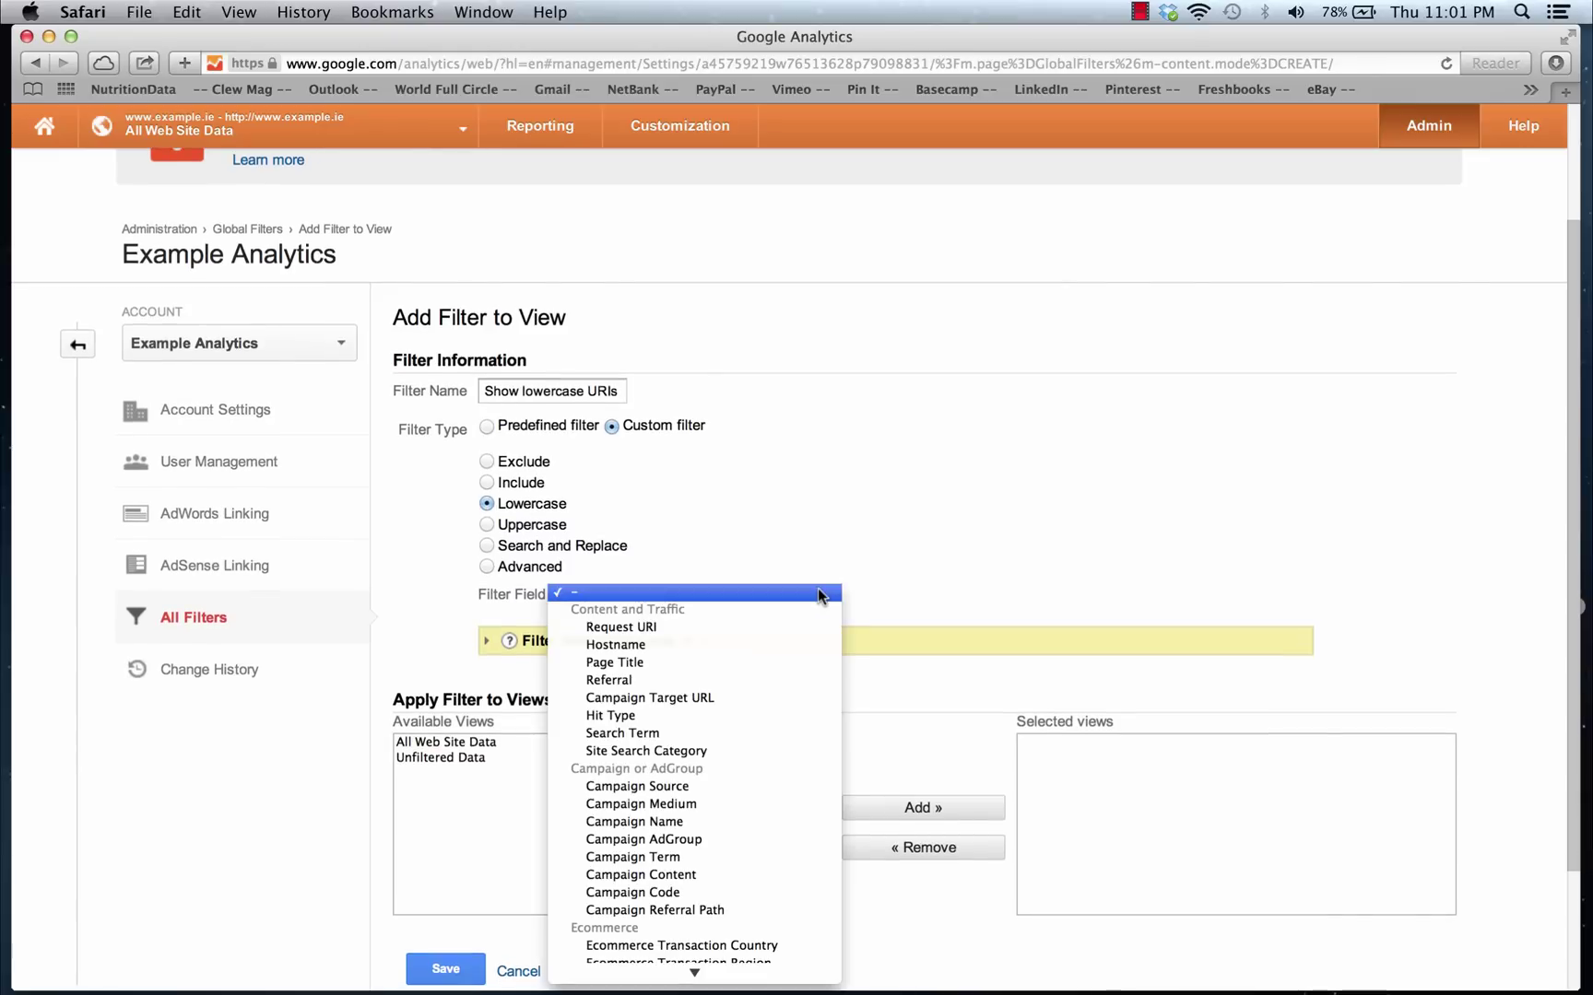
pyautogui.click(650, 629)
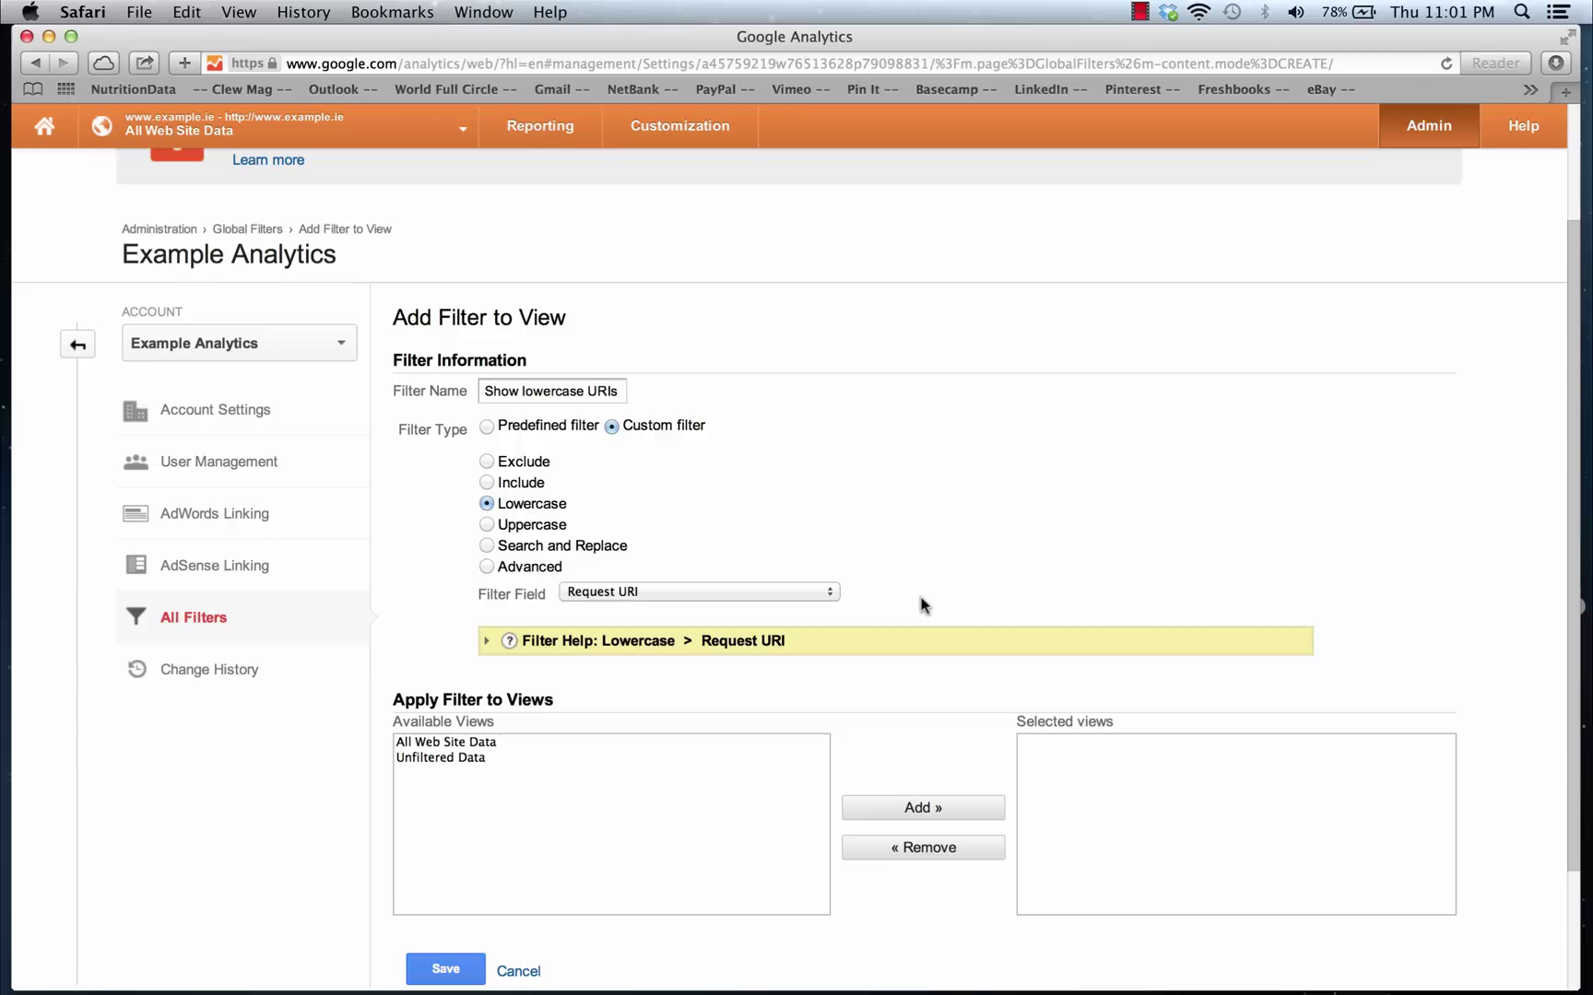
pyautogui.scroll(-1, 884, 753)
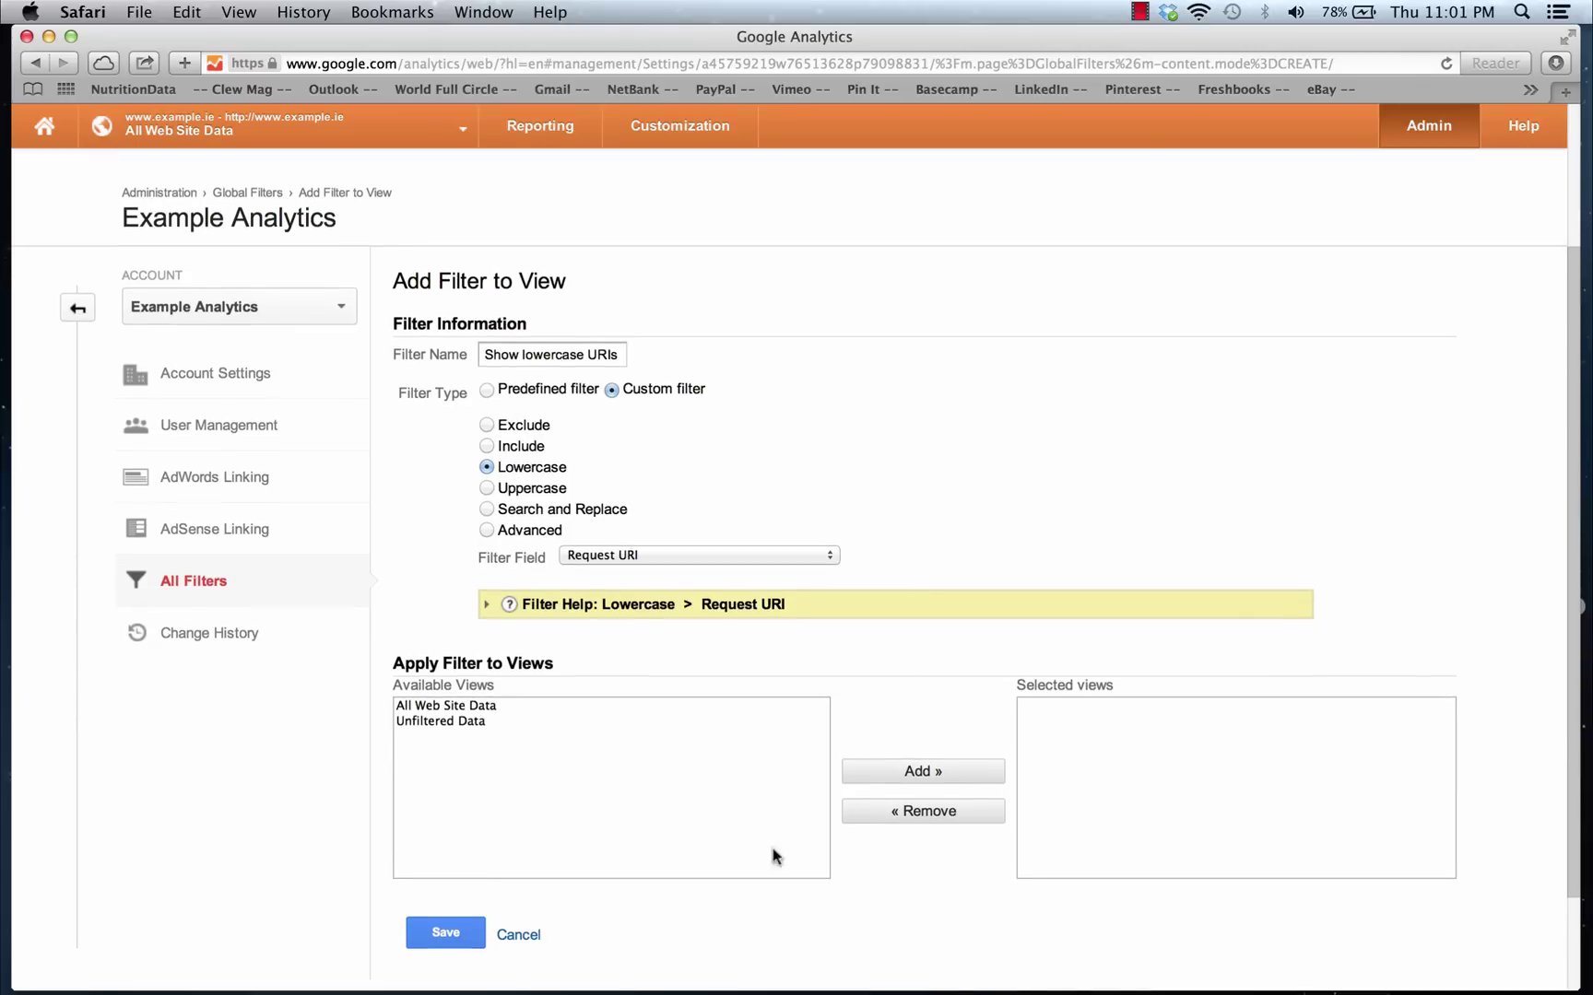
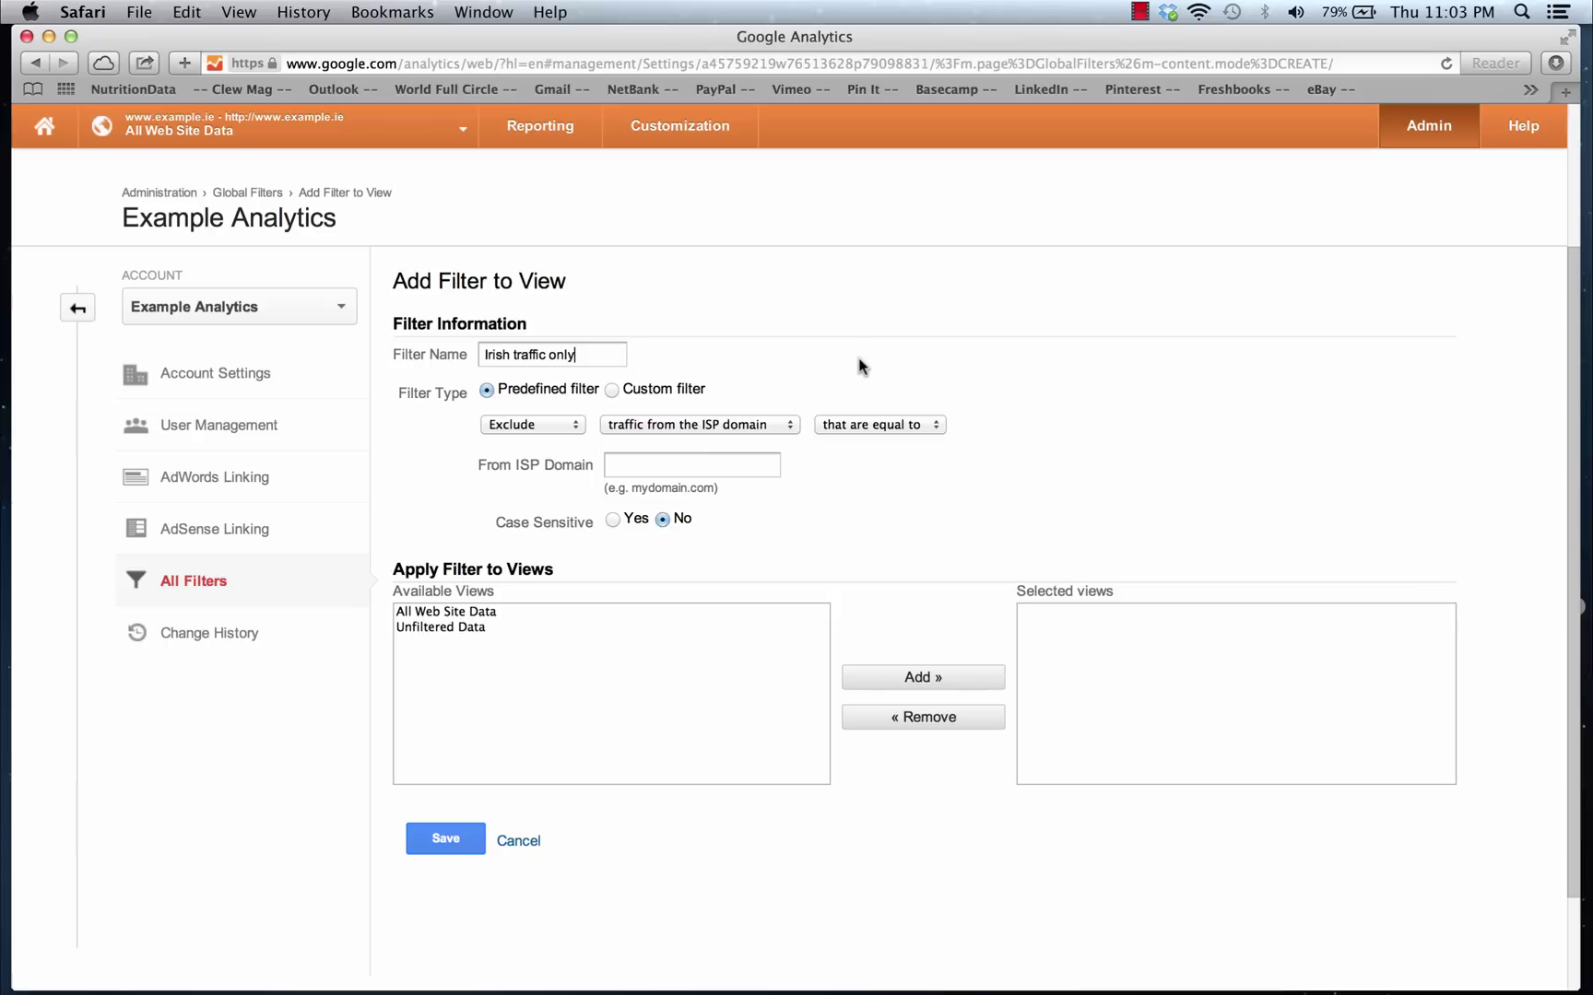
# Make the "Irish traffic only" filter a custom Include filter with Country as its filter field.
pyautogui.click(612, 390)
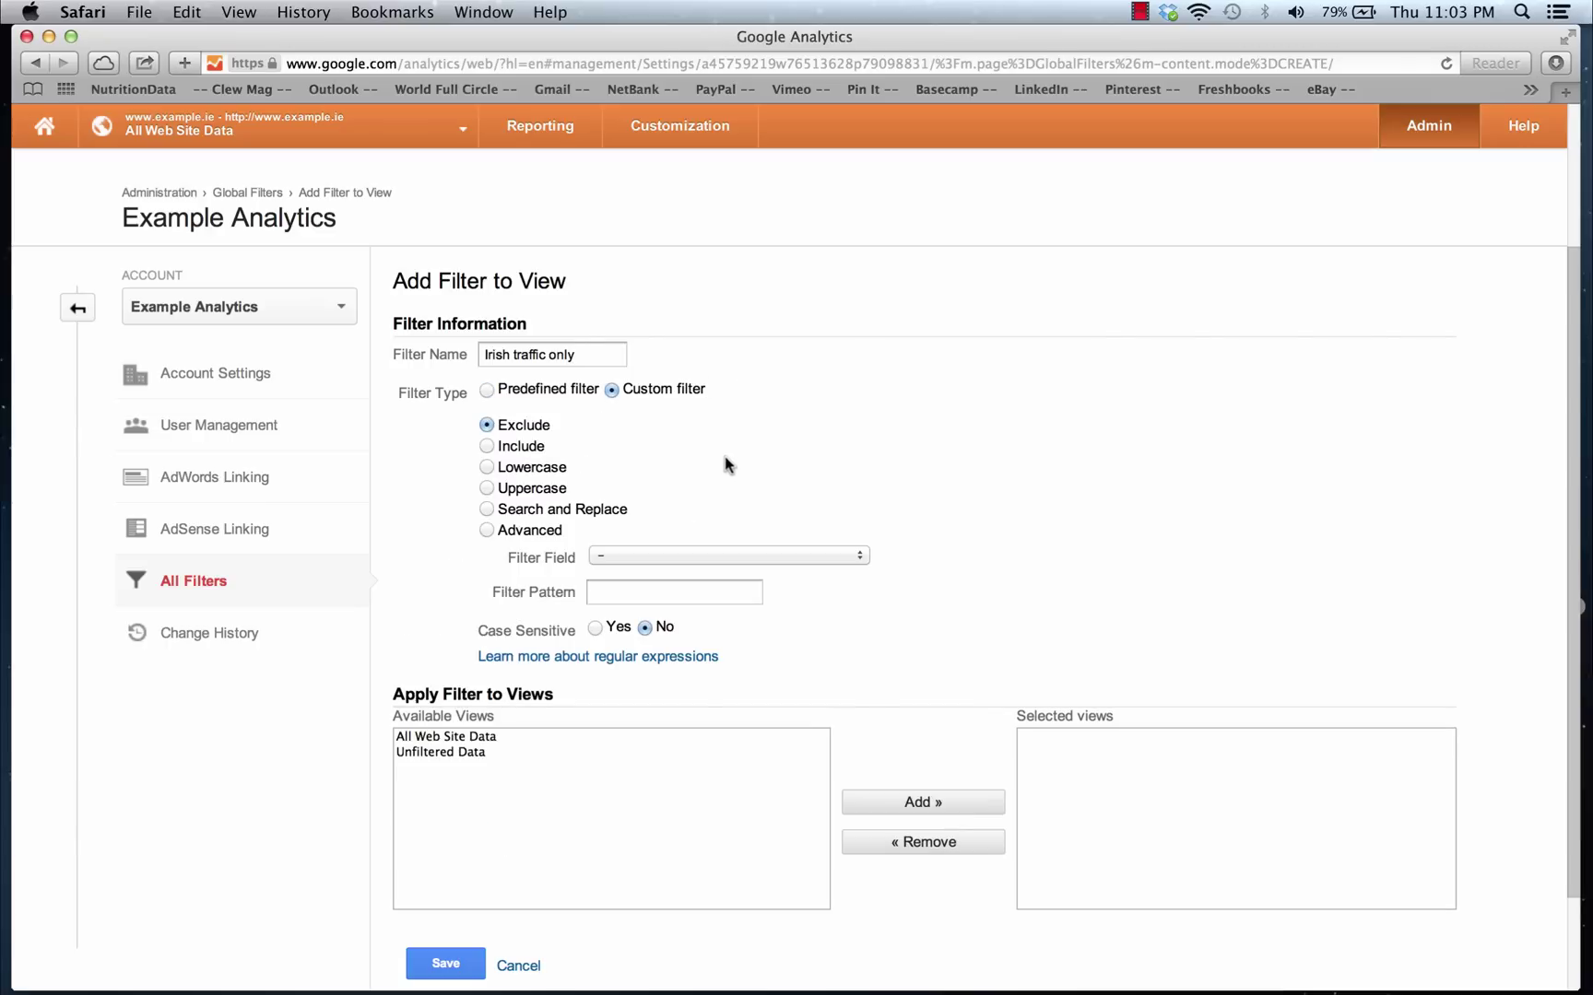
pyautogui.click(487, 447)
pyautogui.click(746, 558)
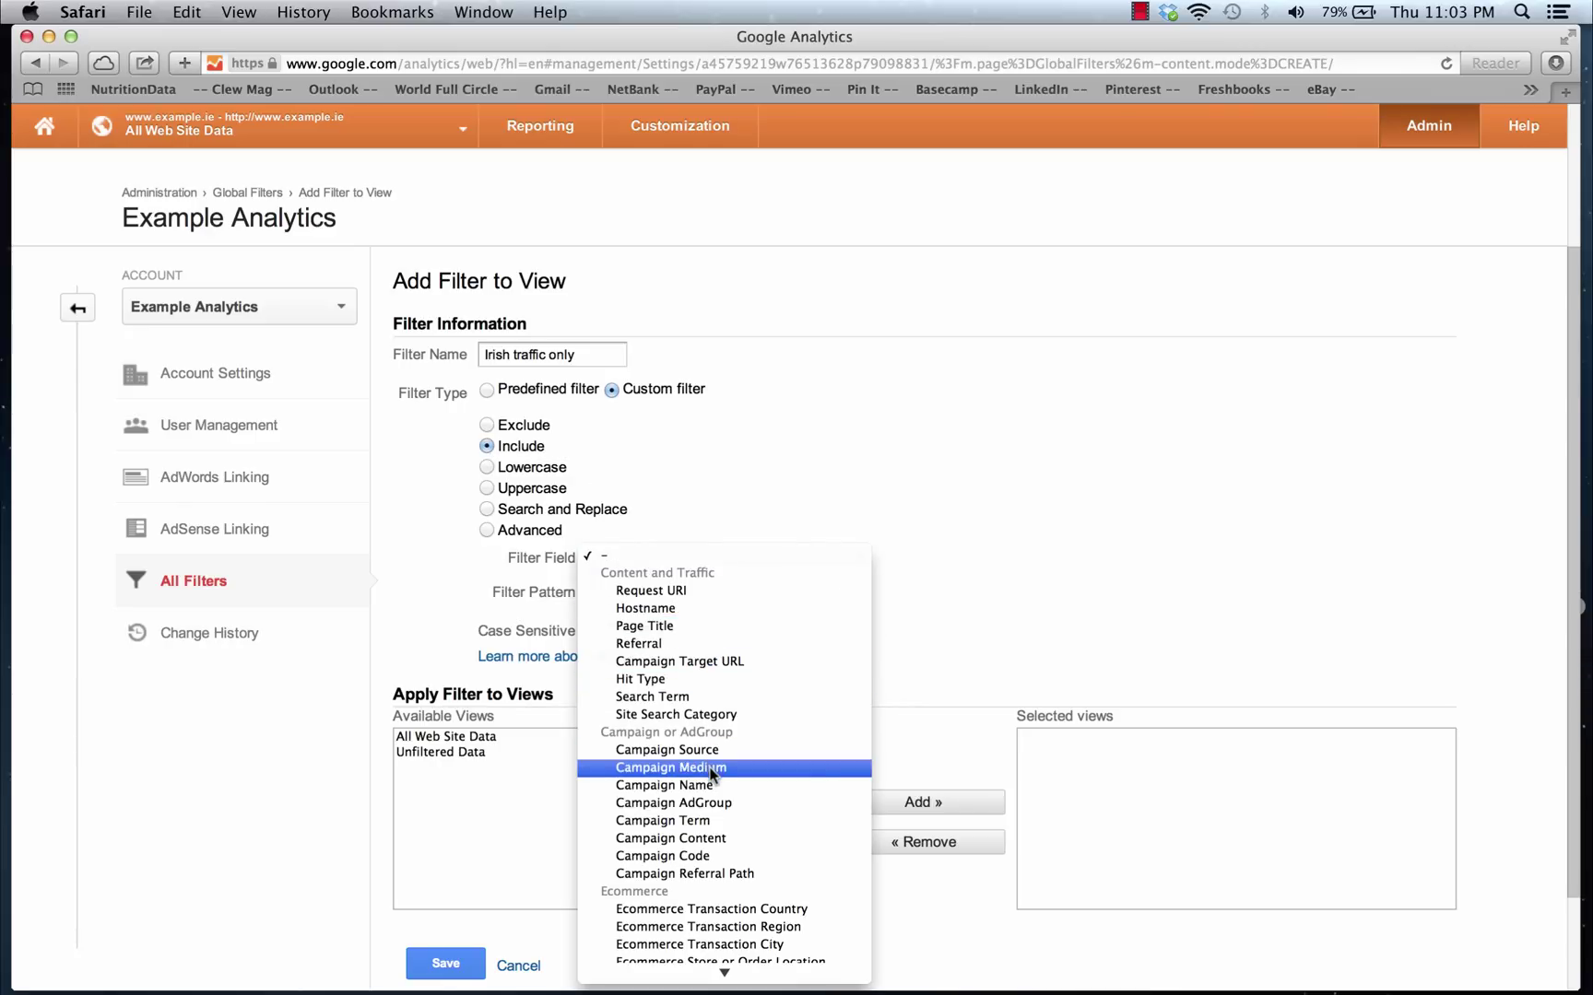
pyautogui.scroll(-10, 712, 774)
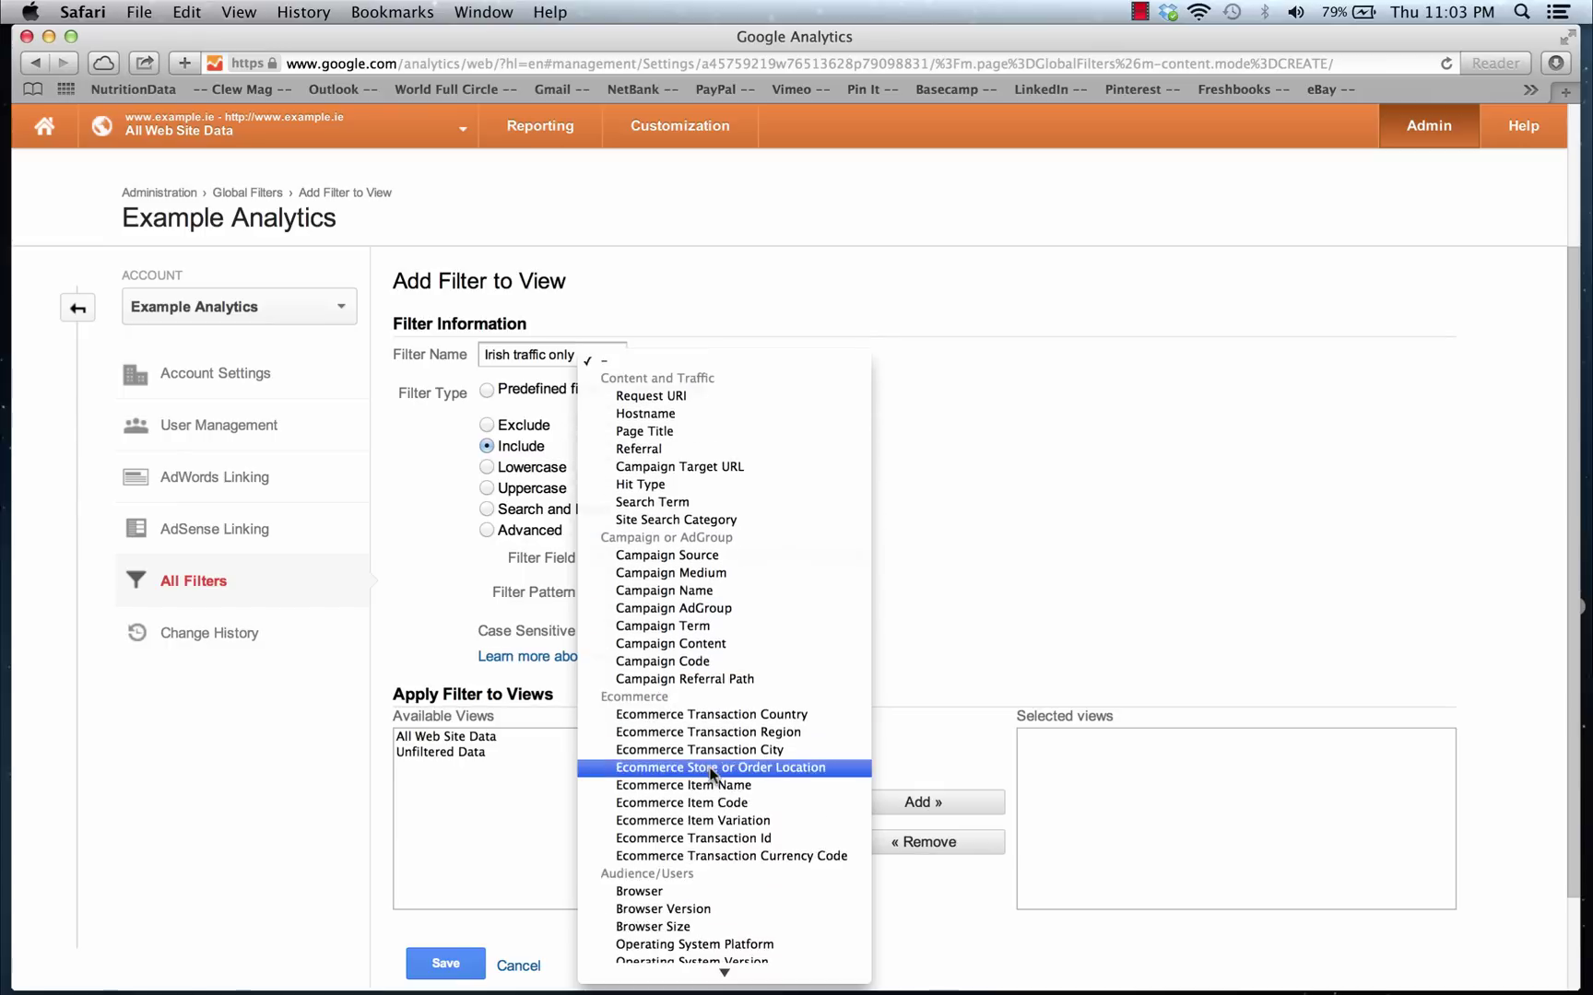
pyautogui.scroll(-10, 712, 774)
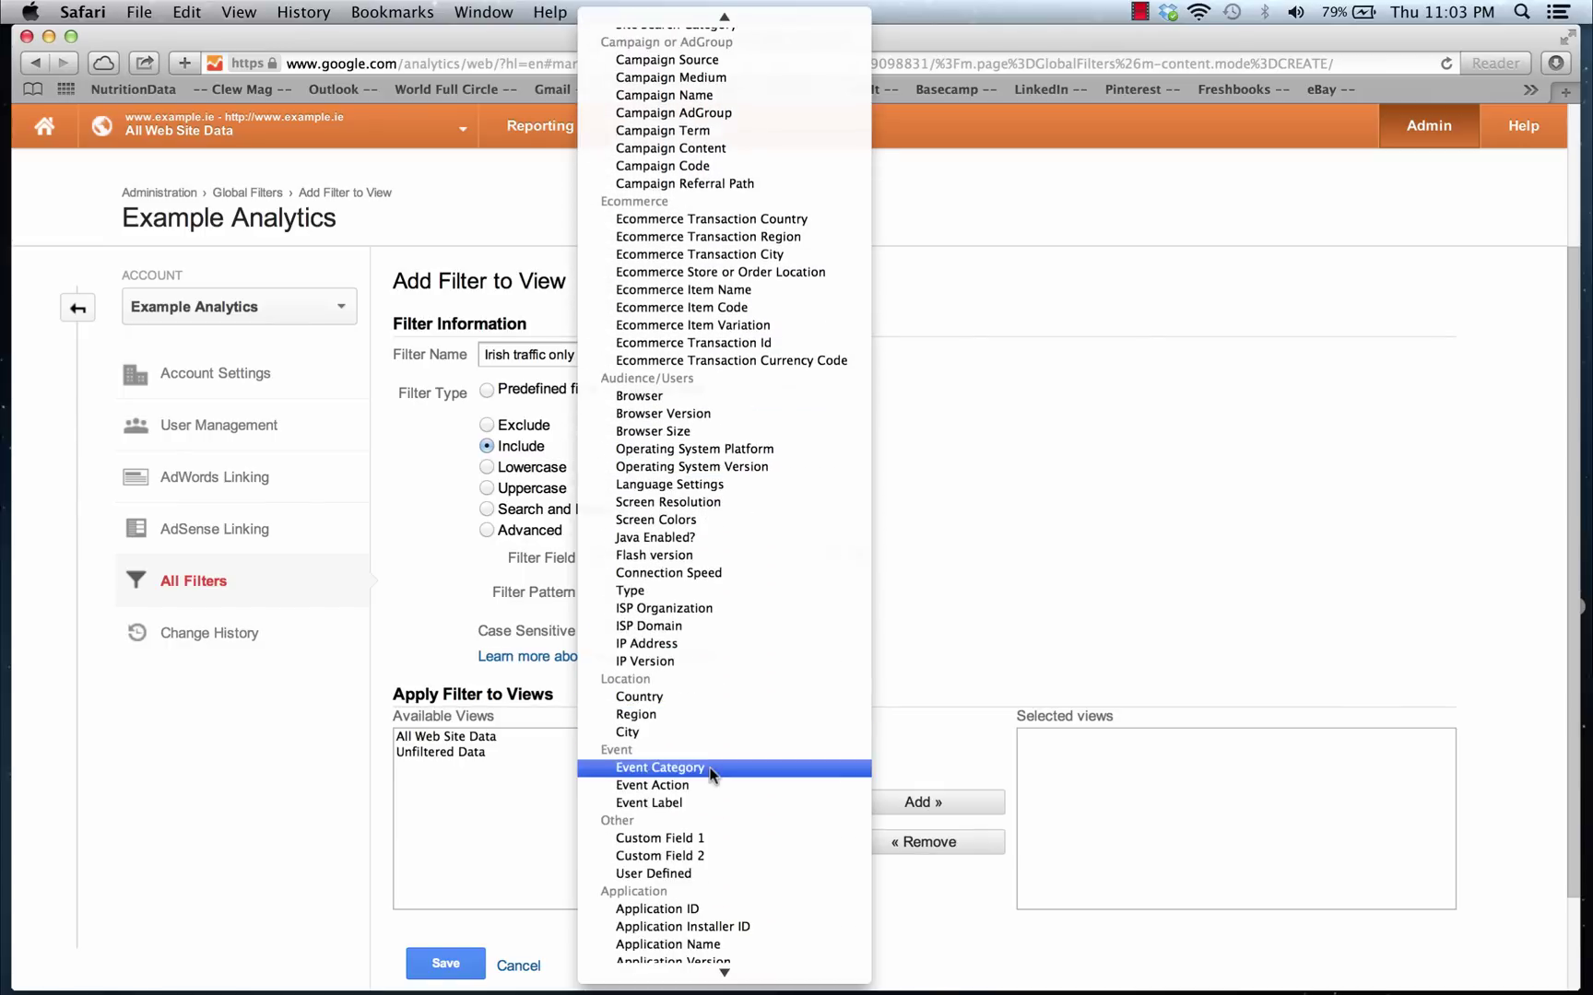
pyautogui.scroll(-1, 711, 774)
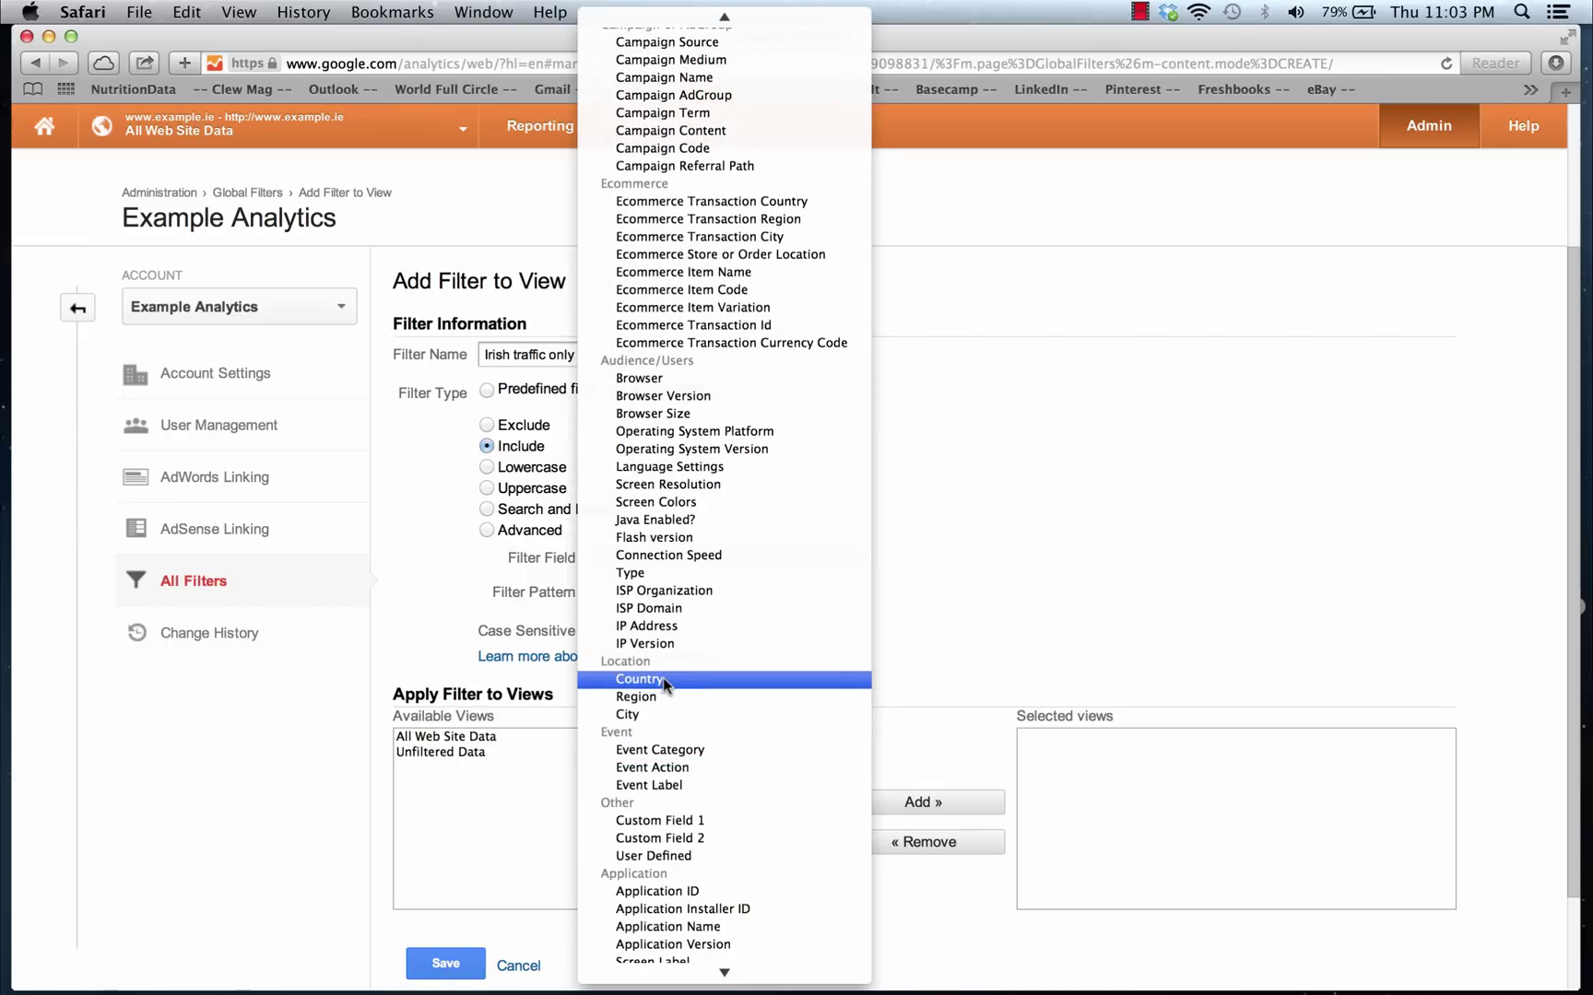
pyautogui.click(663, 678)
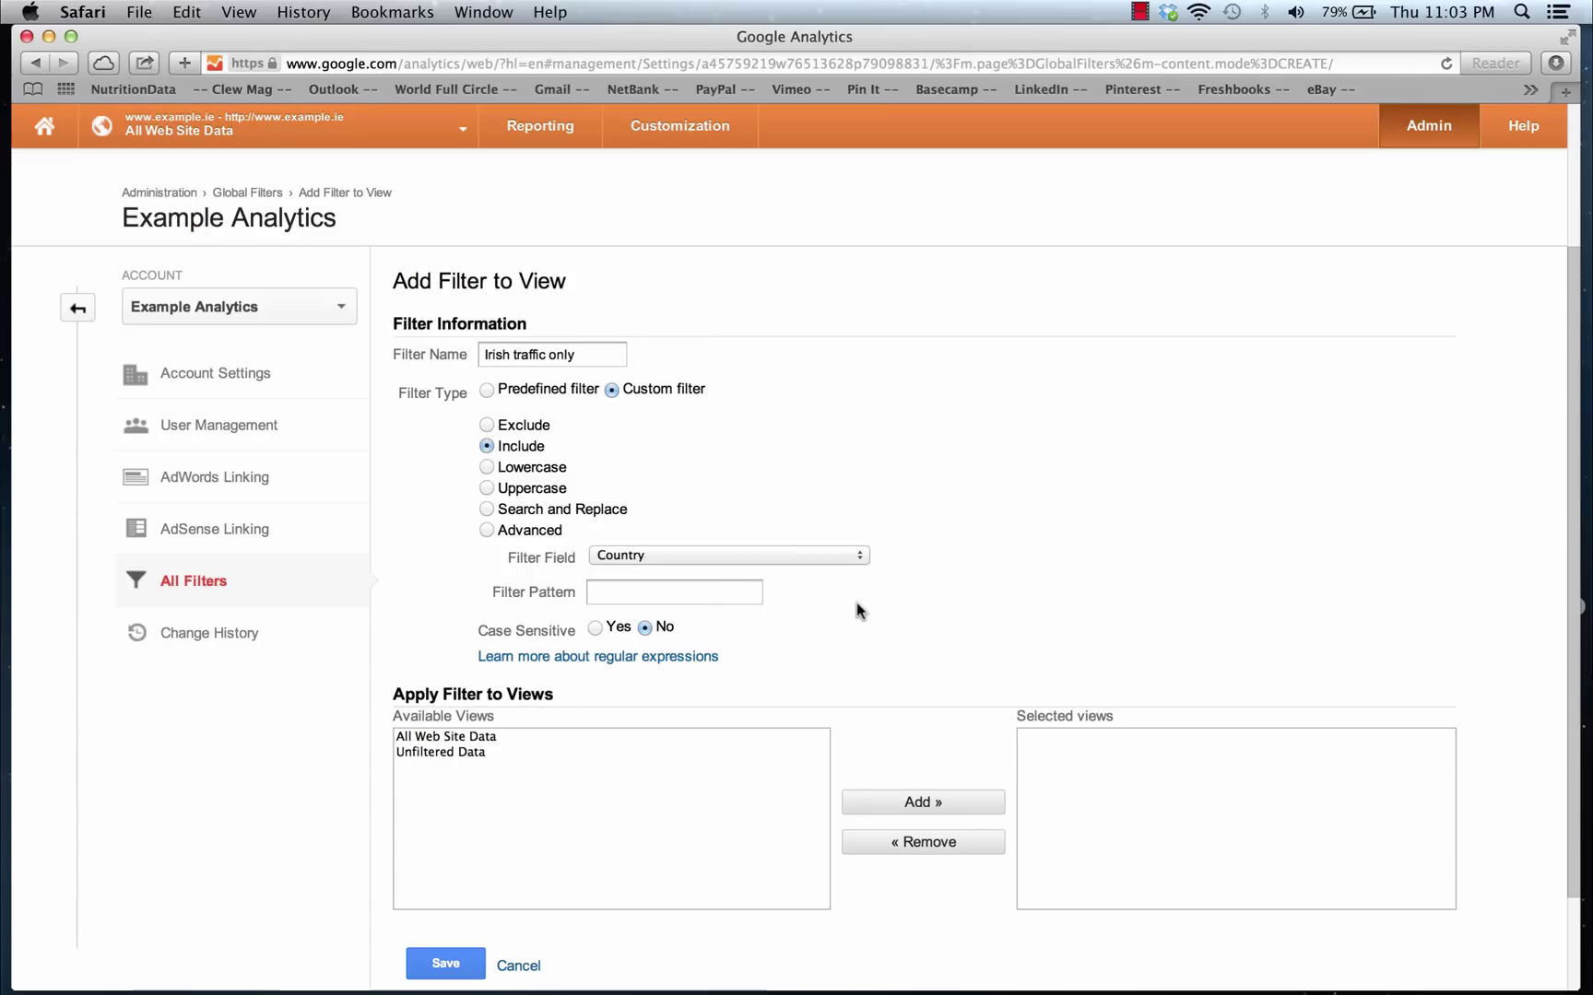
# Set the country filter's pattern to "Ireland" and save the filter without applying it to any view.
pyautogui.write('Ireland')
pyautogui.scroll(-2, 823, 675)
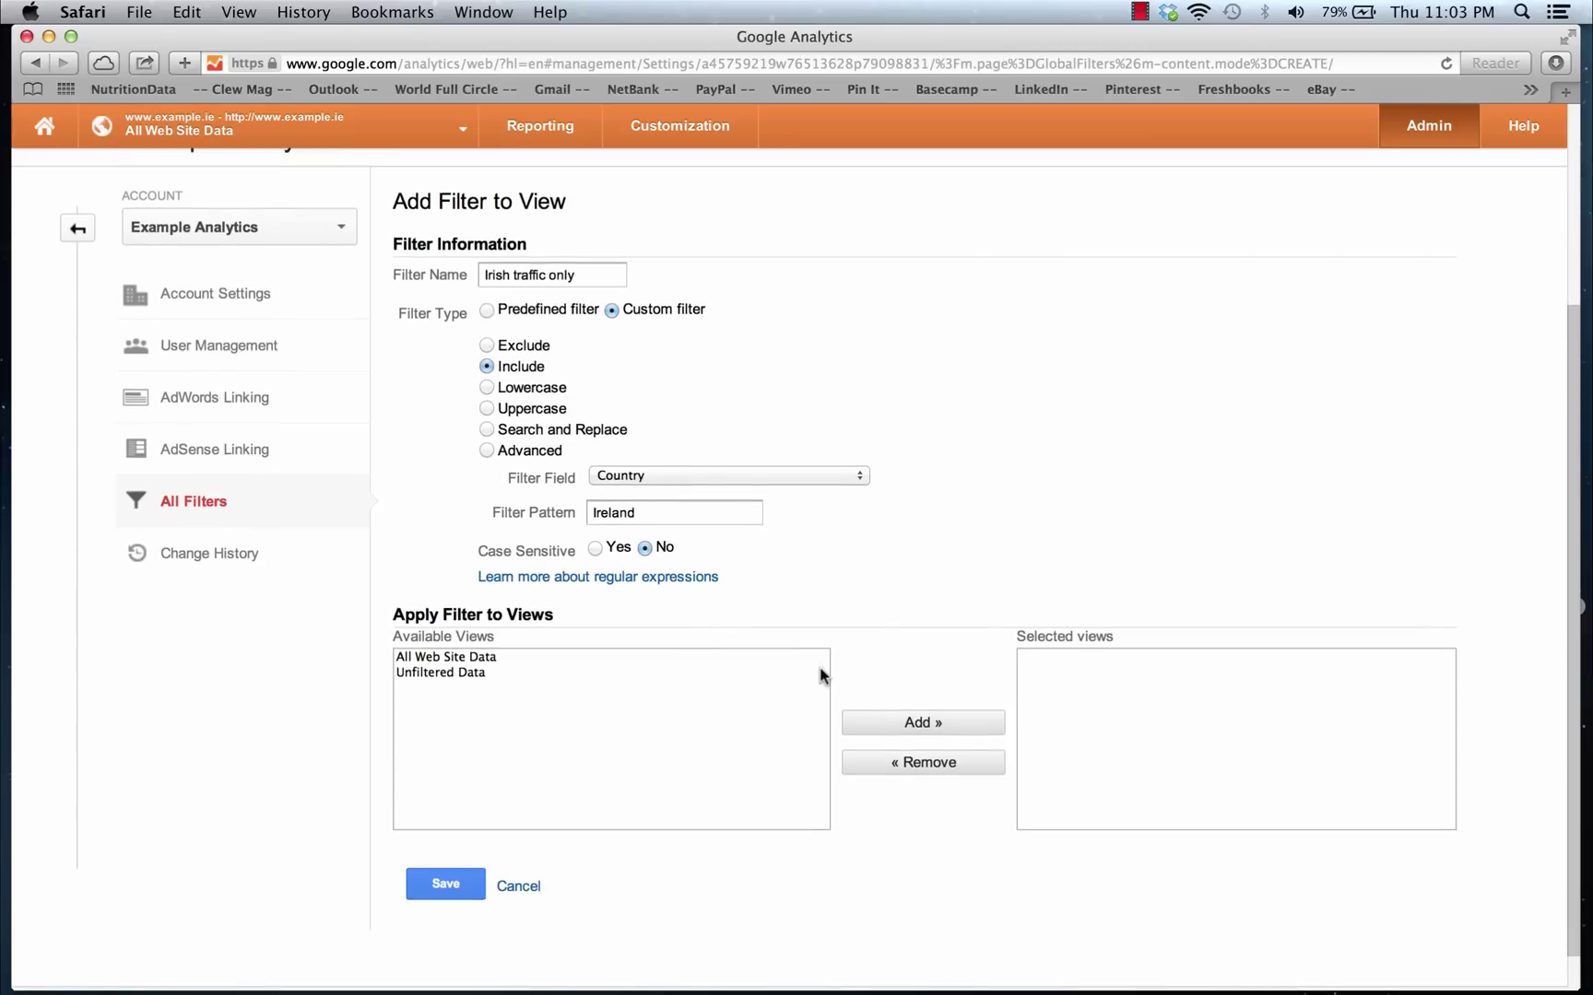
pyautogui.click(443, 886)
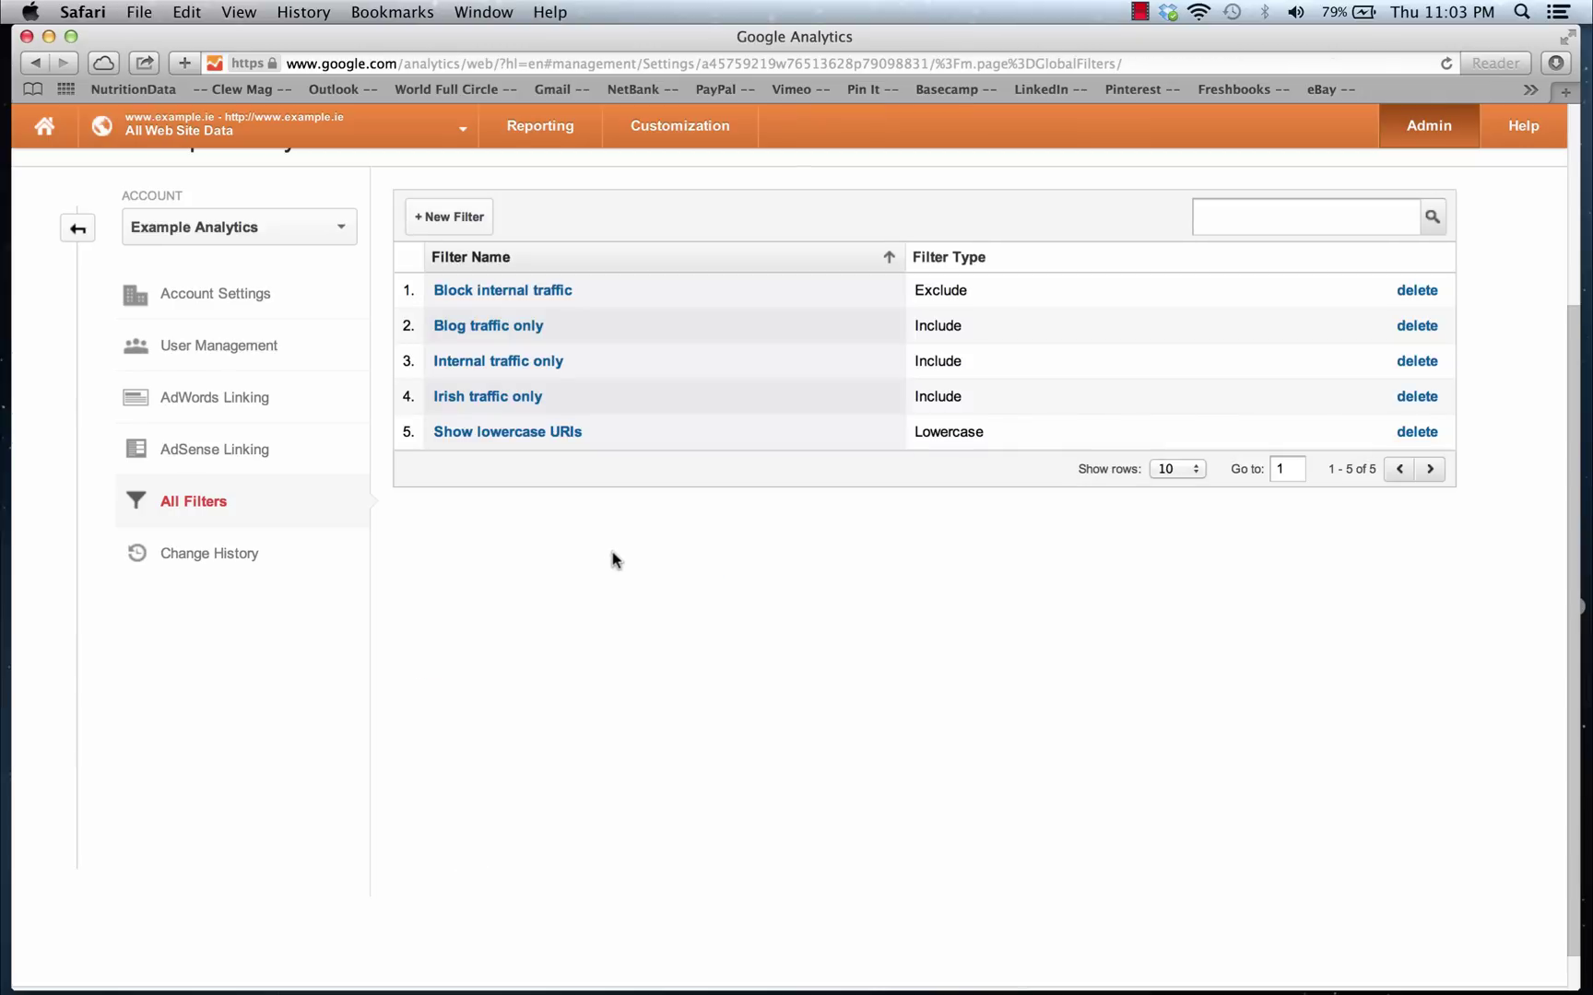
pyautogui.scroll(2, 616, 559)
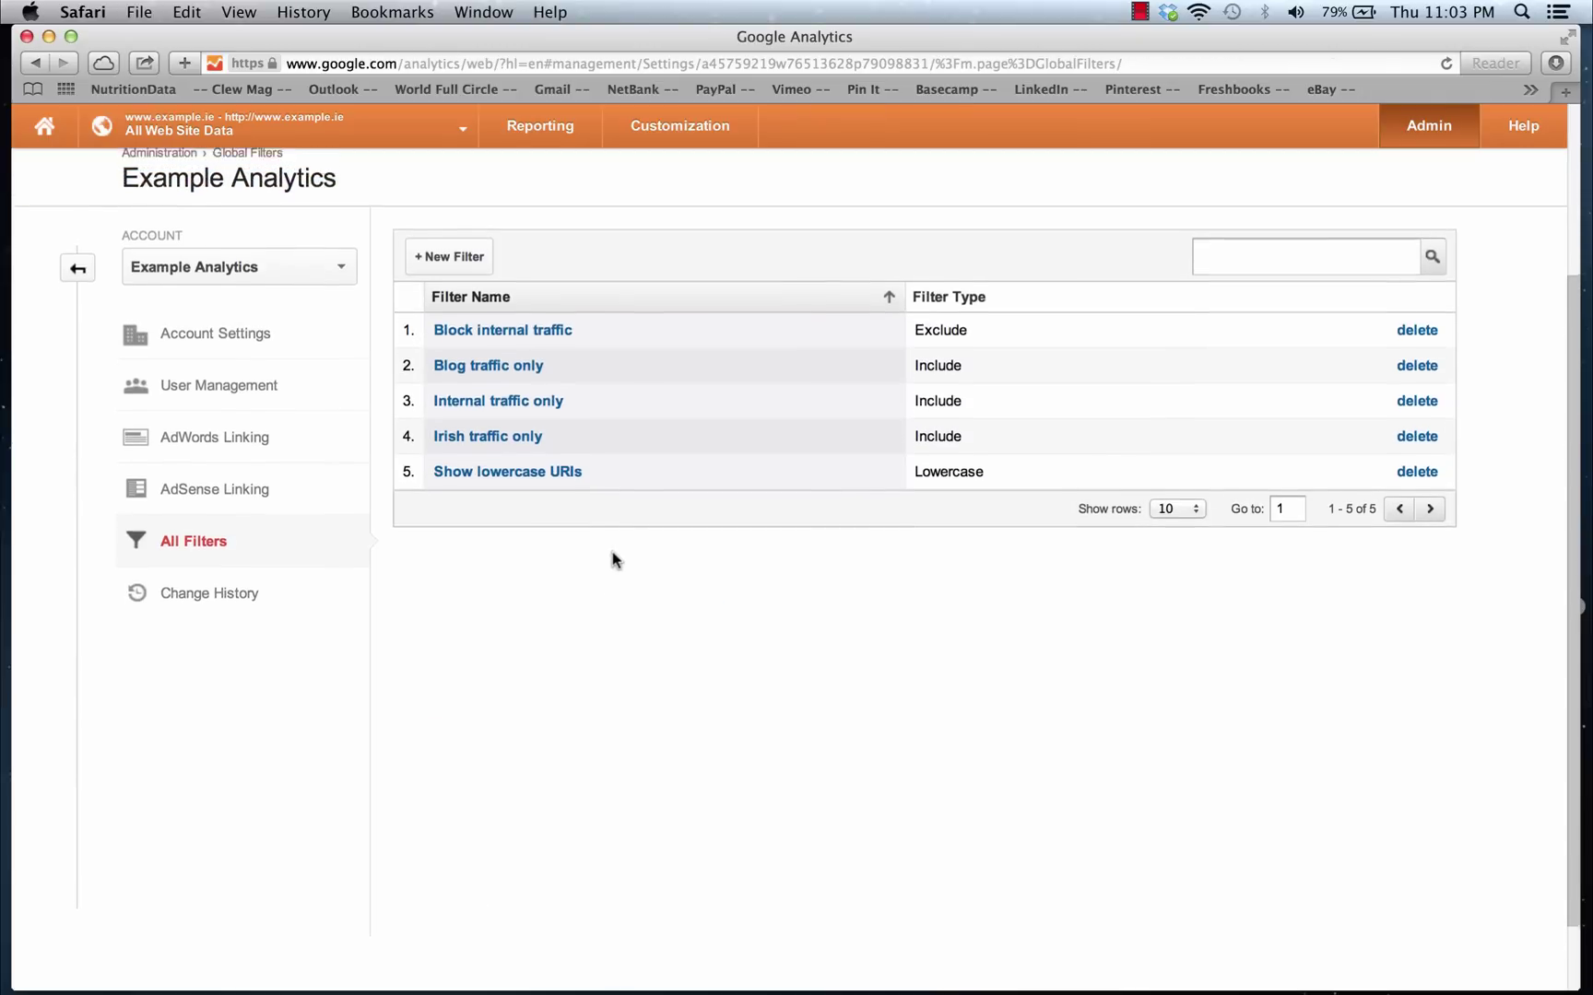
pyautogui.scroll(1, 613, 559)
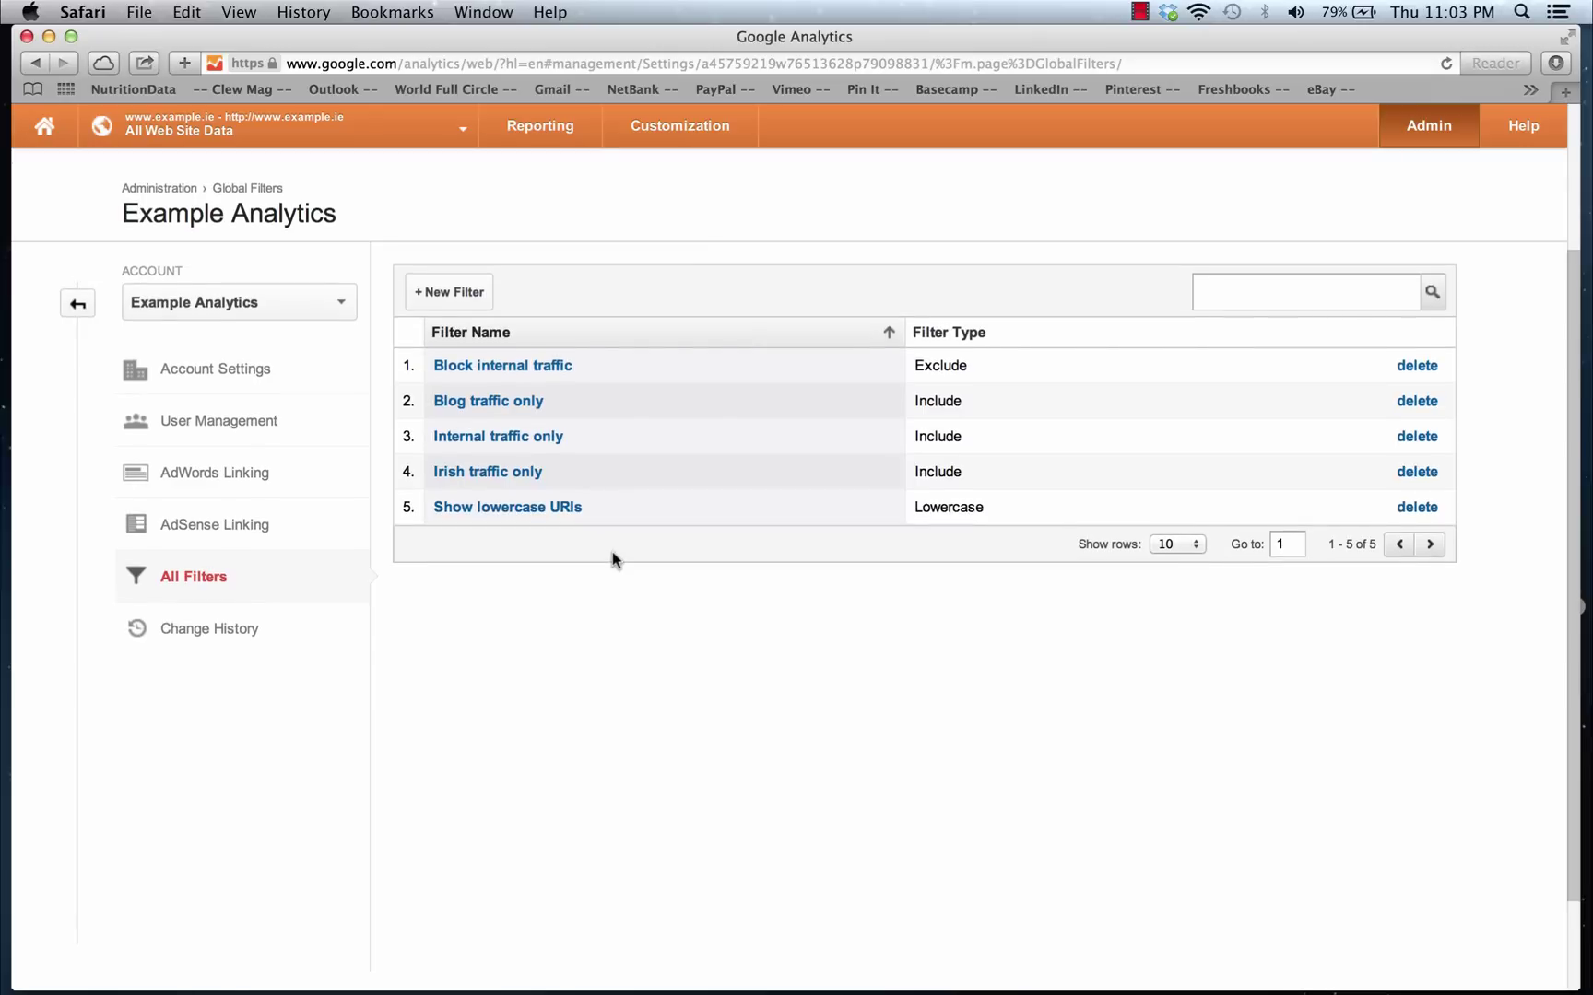
# Return to the account administration overview and start a new website reporting view named "Ireland Only".
pyautogui.press('super+bracketleft')
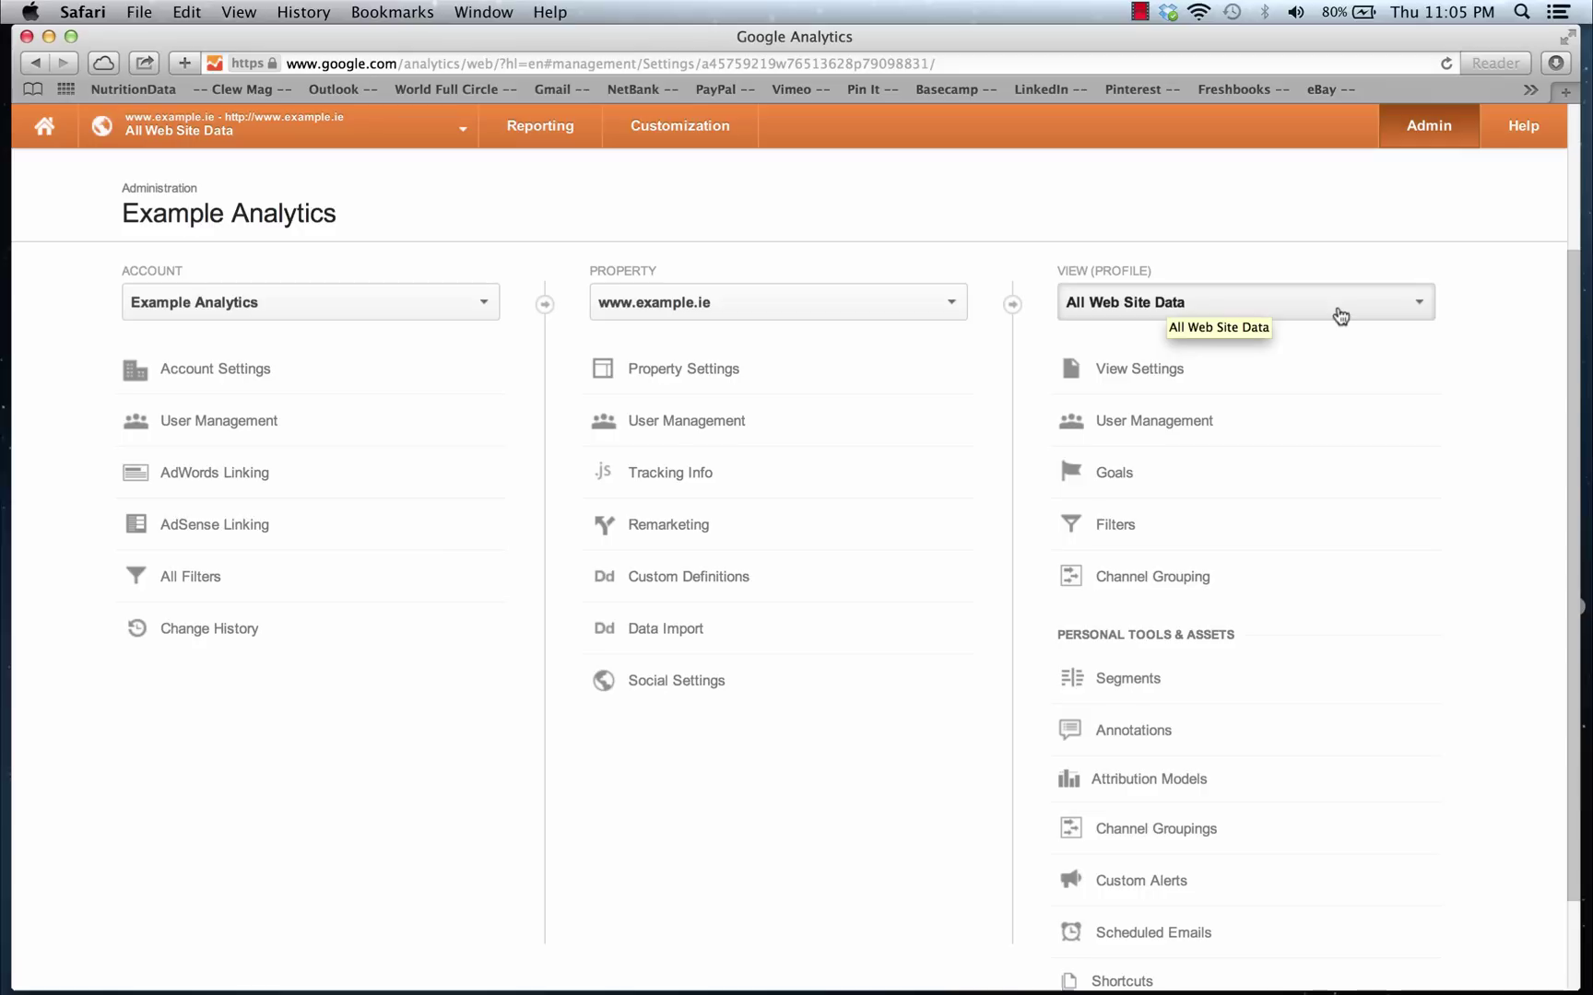
pyautogui.click(1385, 317)
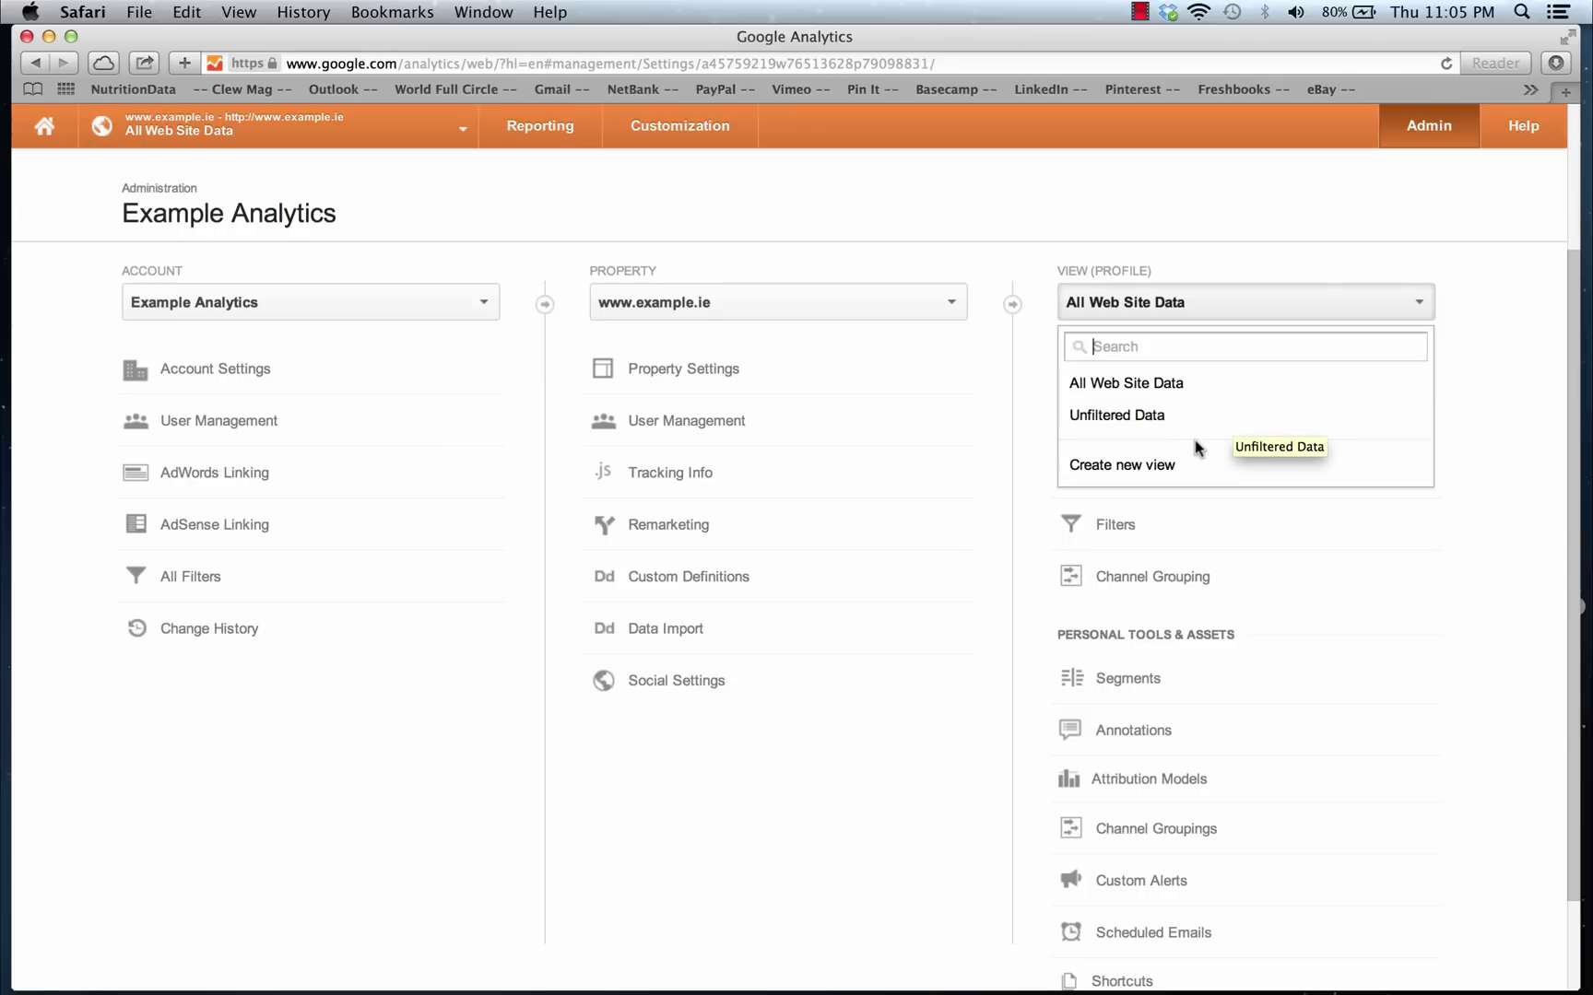
pyautogui.click(1158, 478)
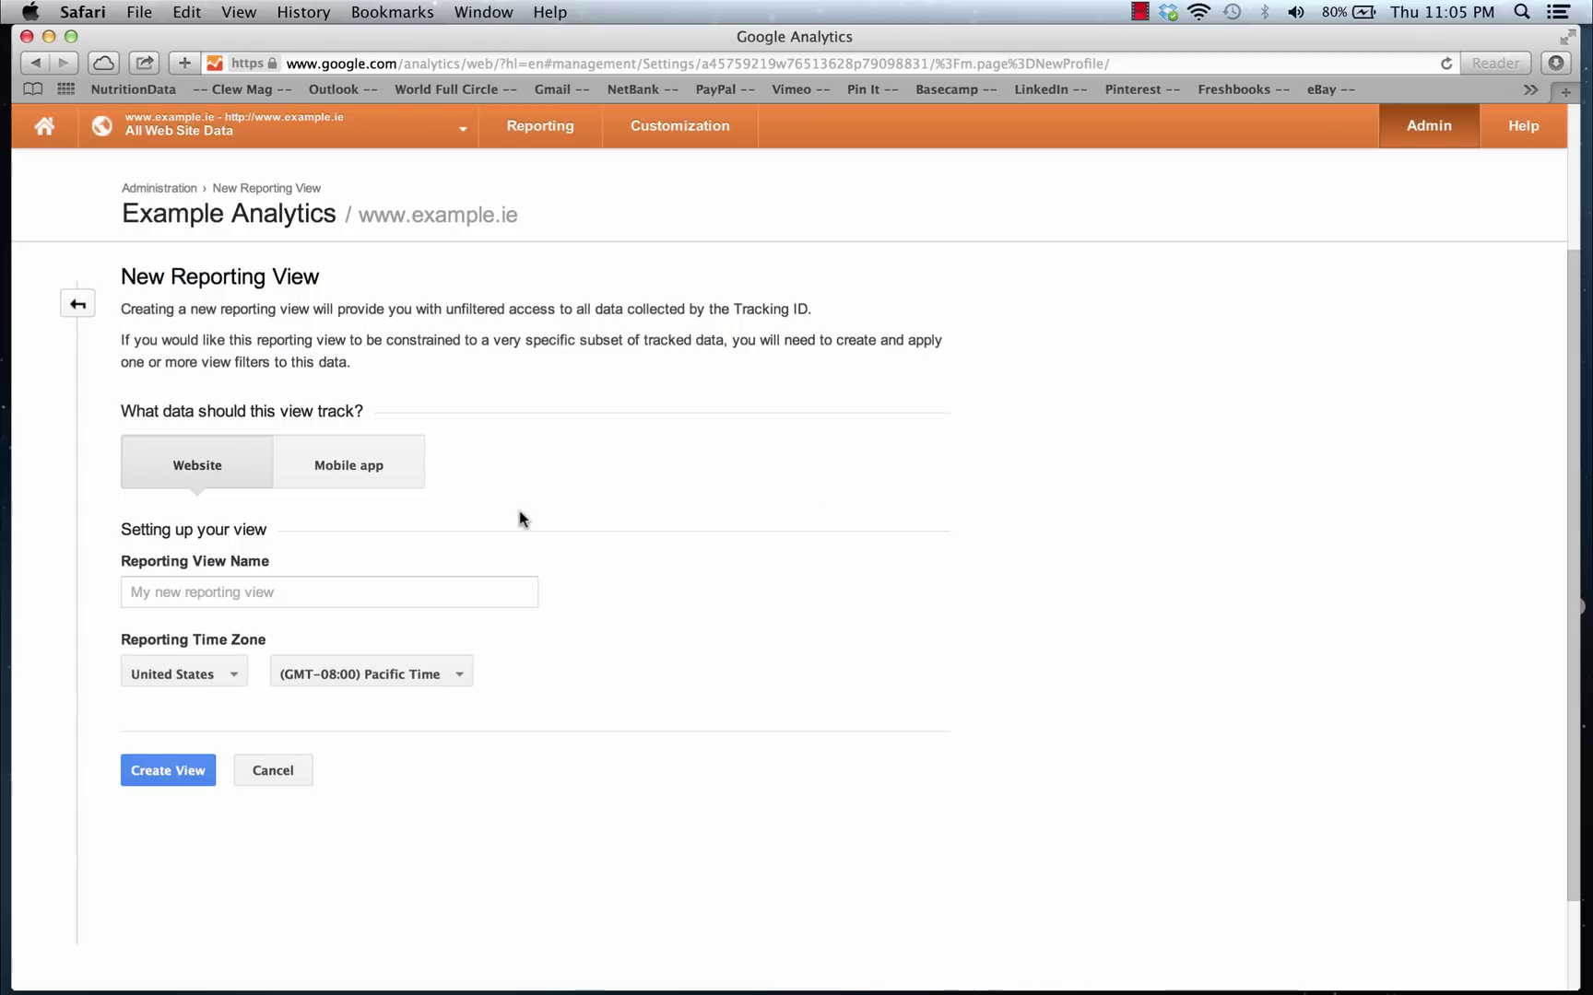
pyautogui.click(322, 583)
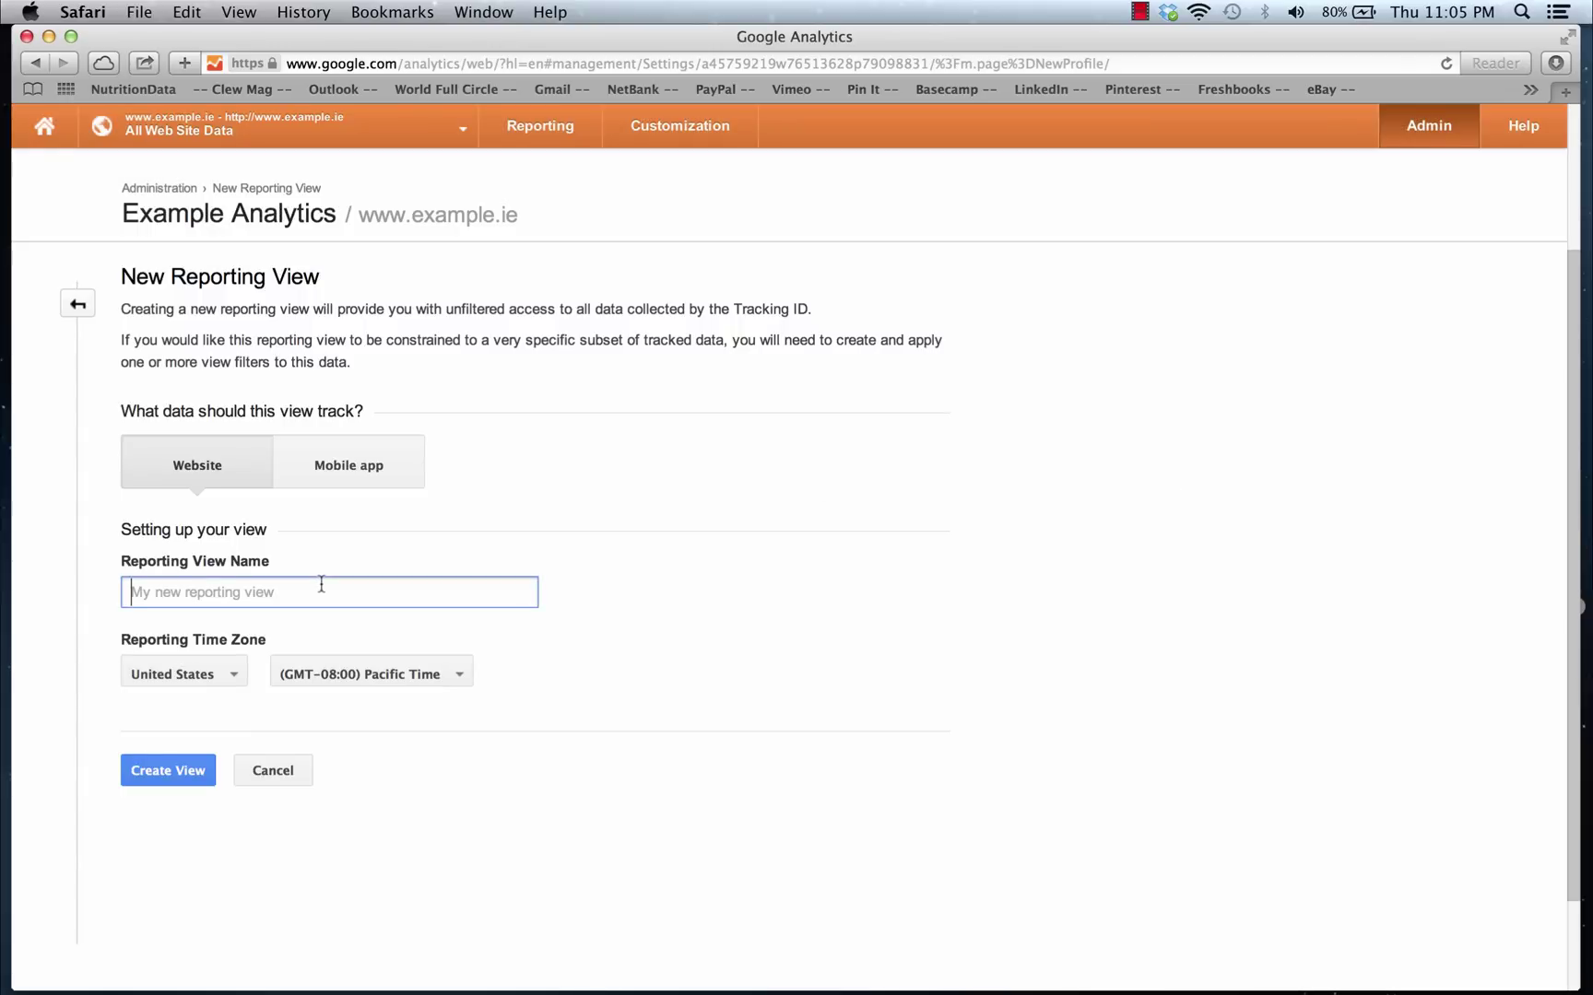
pyautogui.write('Ireland Only')
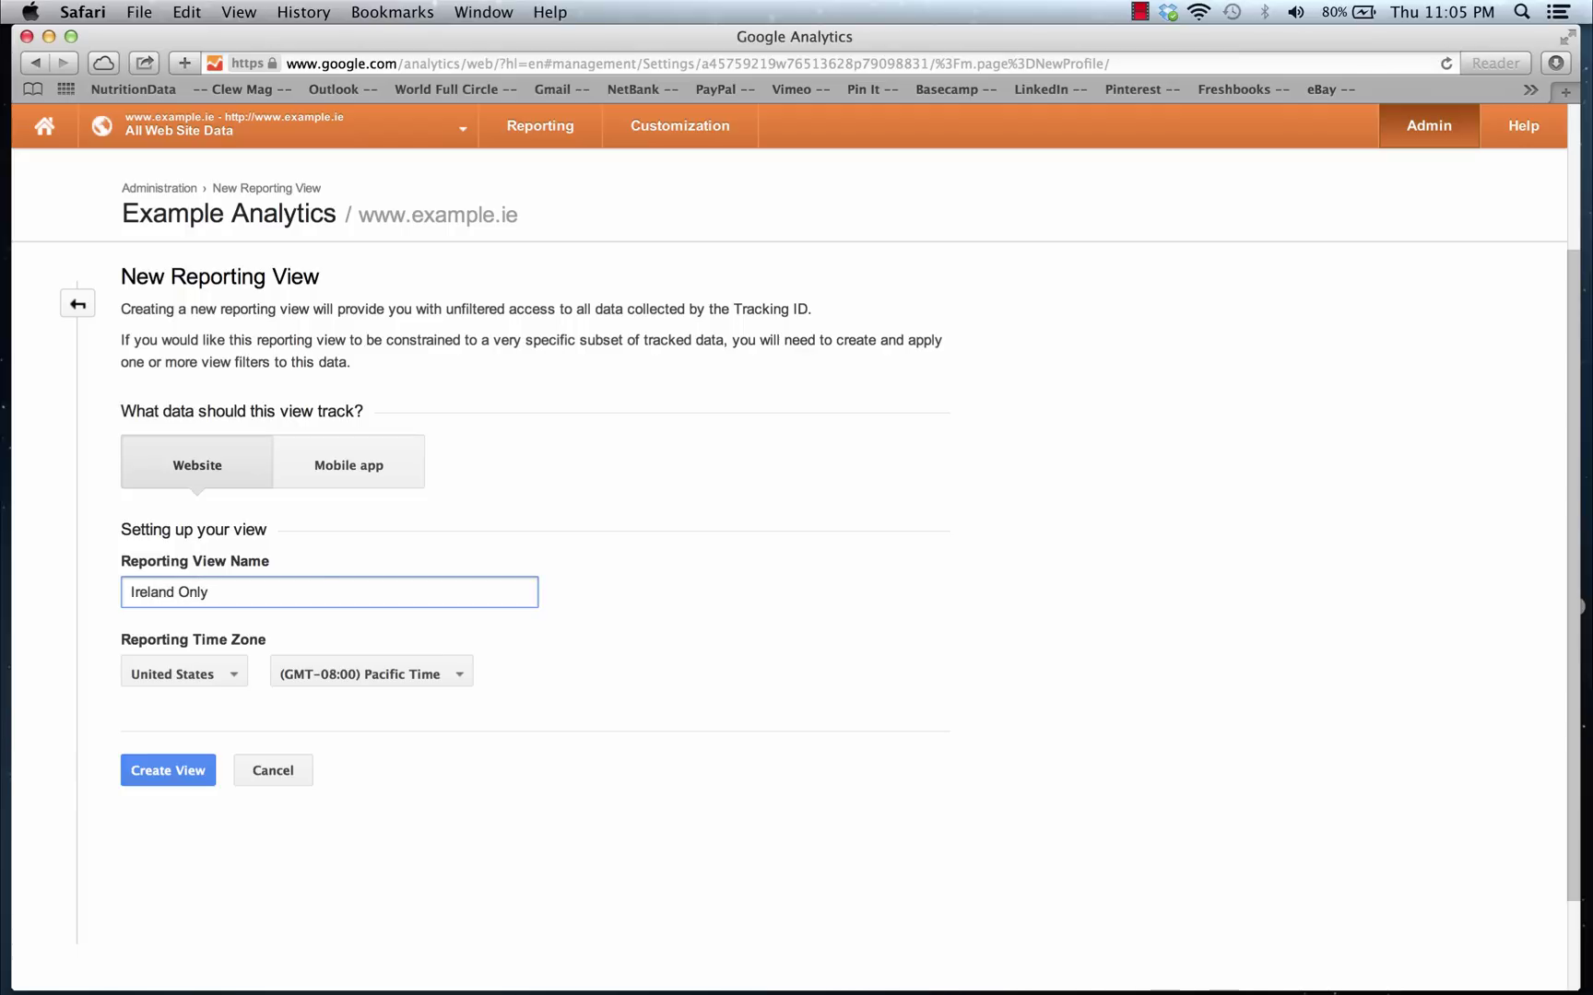
# Set the new view's reporting time zone country to Ireland and create the view.
pyautogui.click(238, 676)
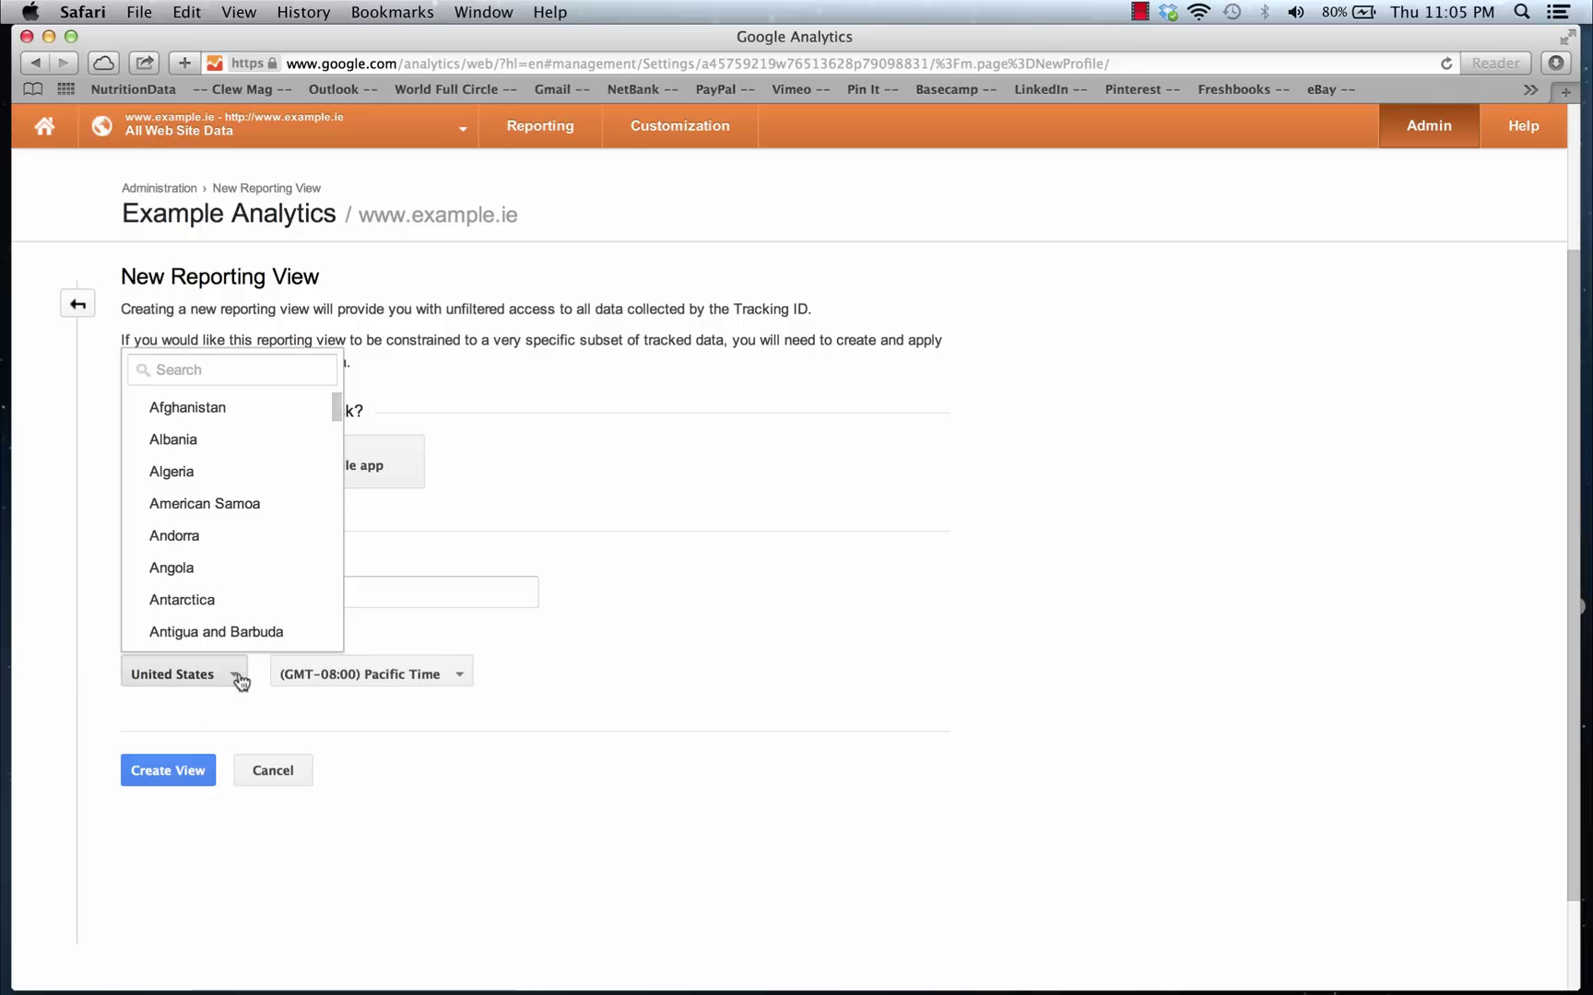
pyautogui.click(197, 370)
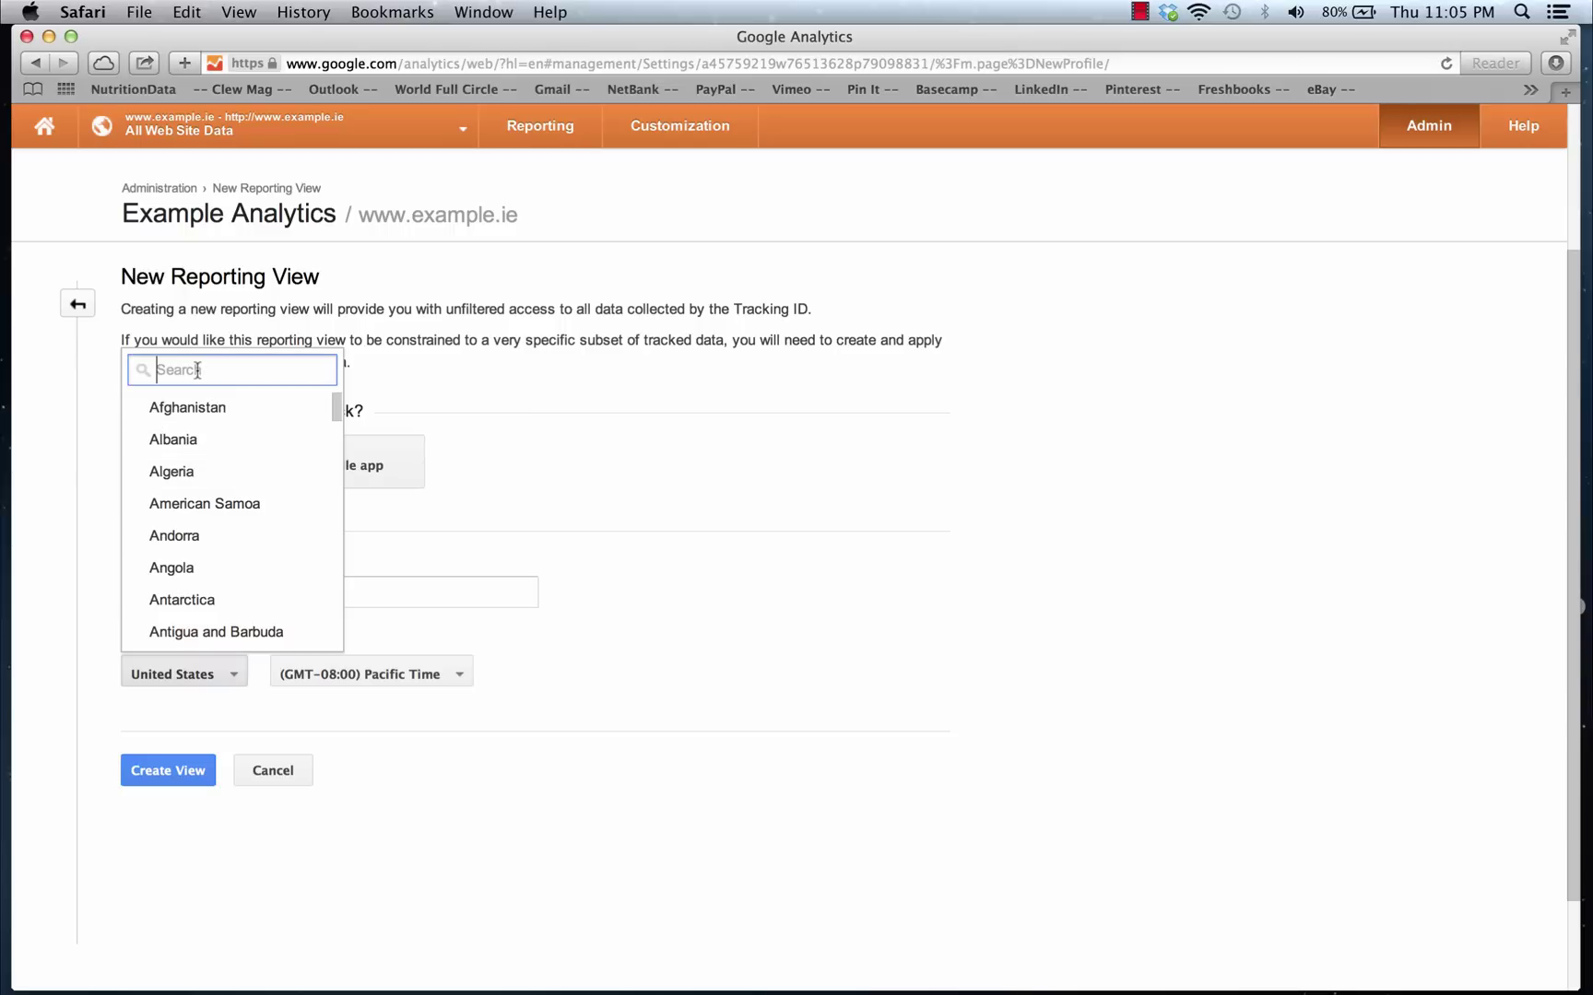
pyautogui.write('Irela')
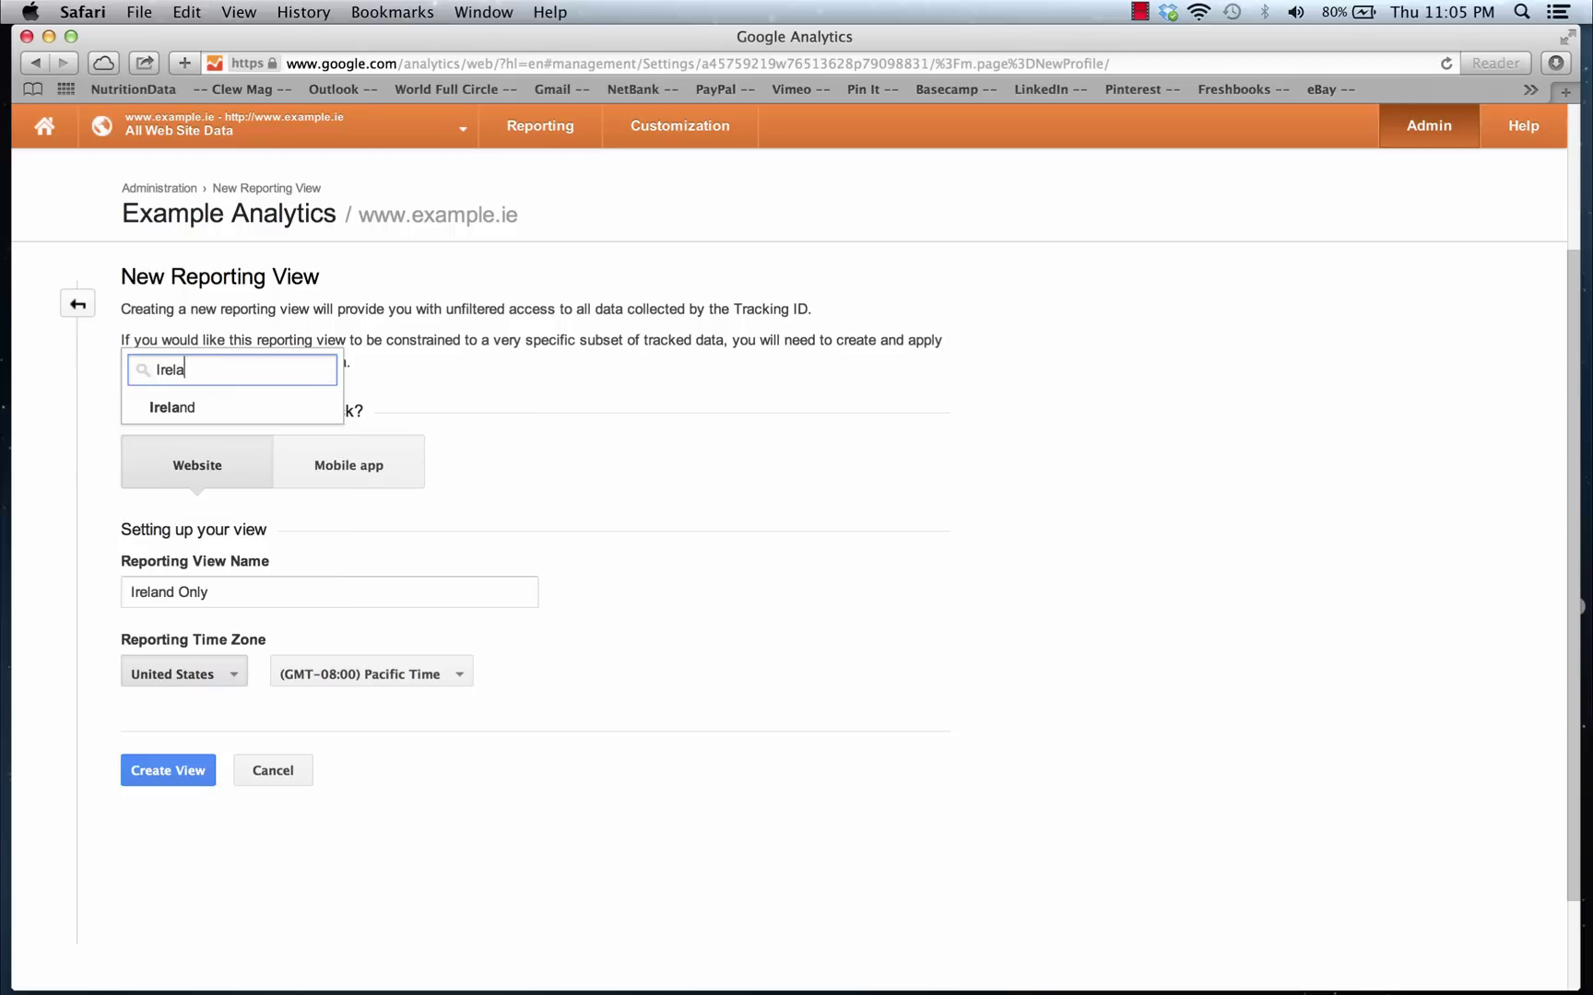
pyautogui.click(161, 413)
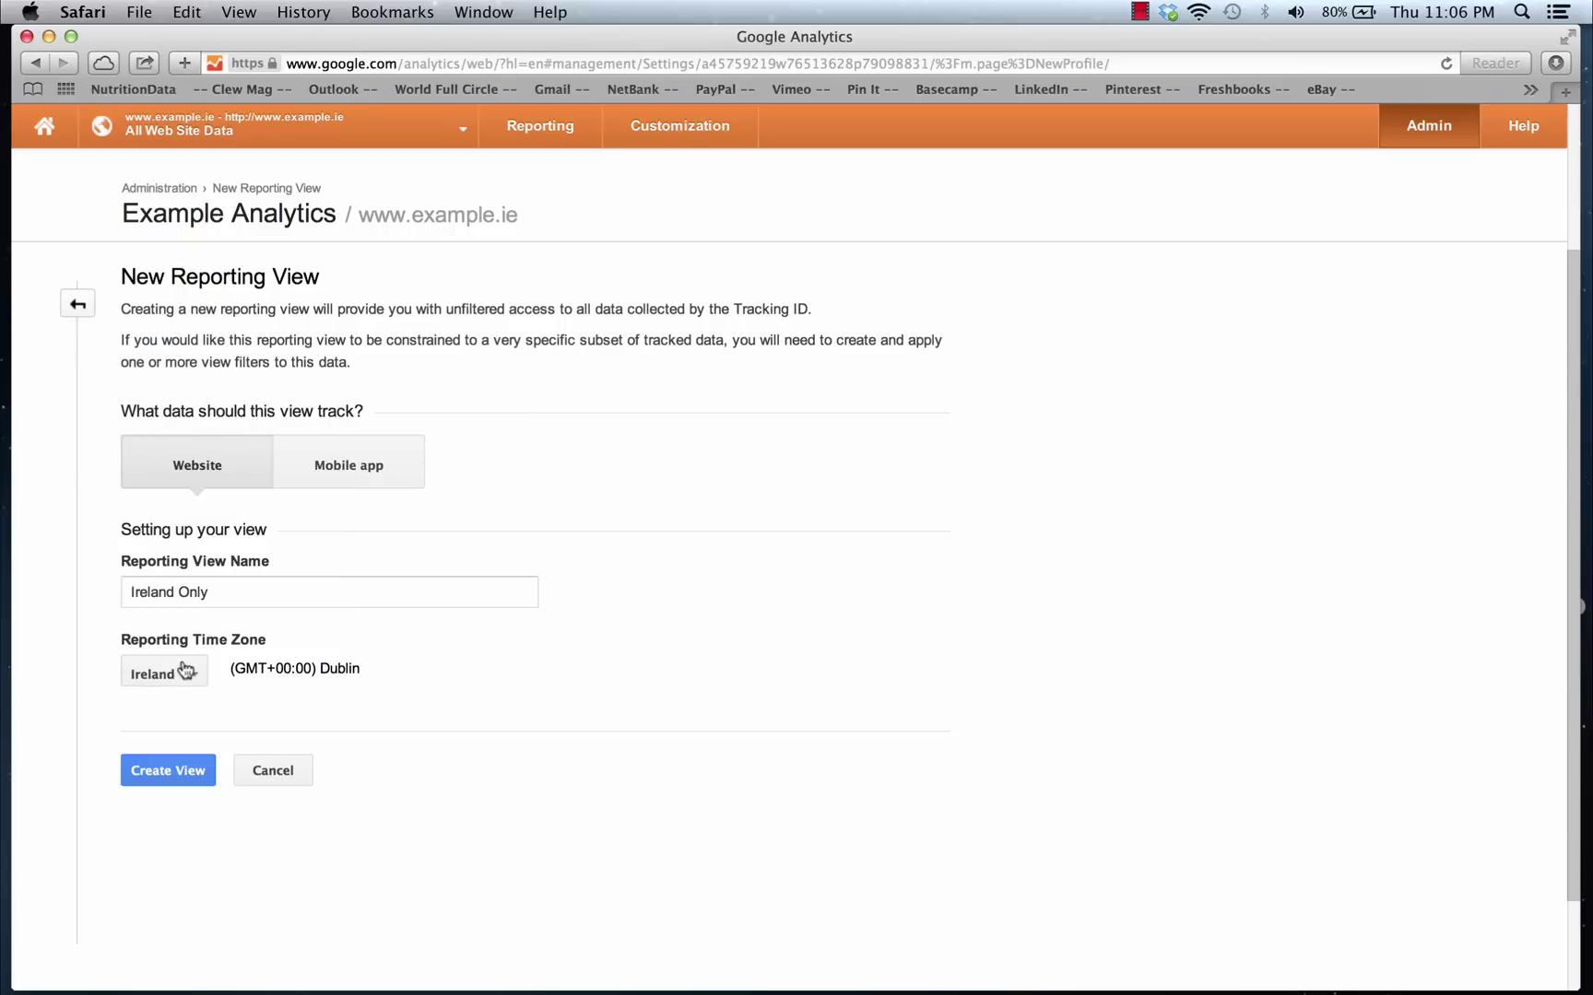
pyautogui.click(182, 783)
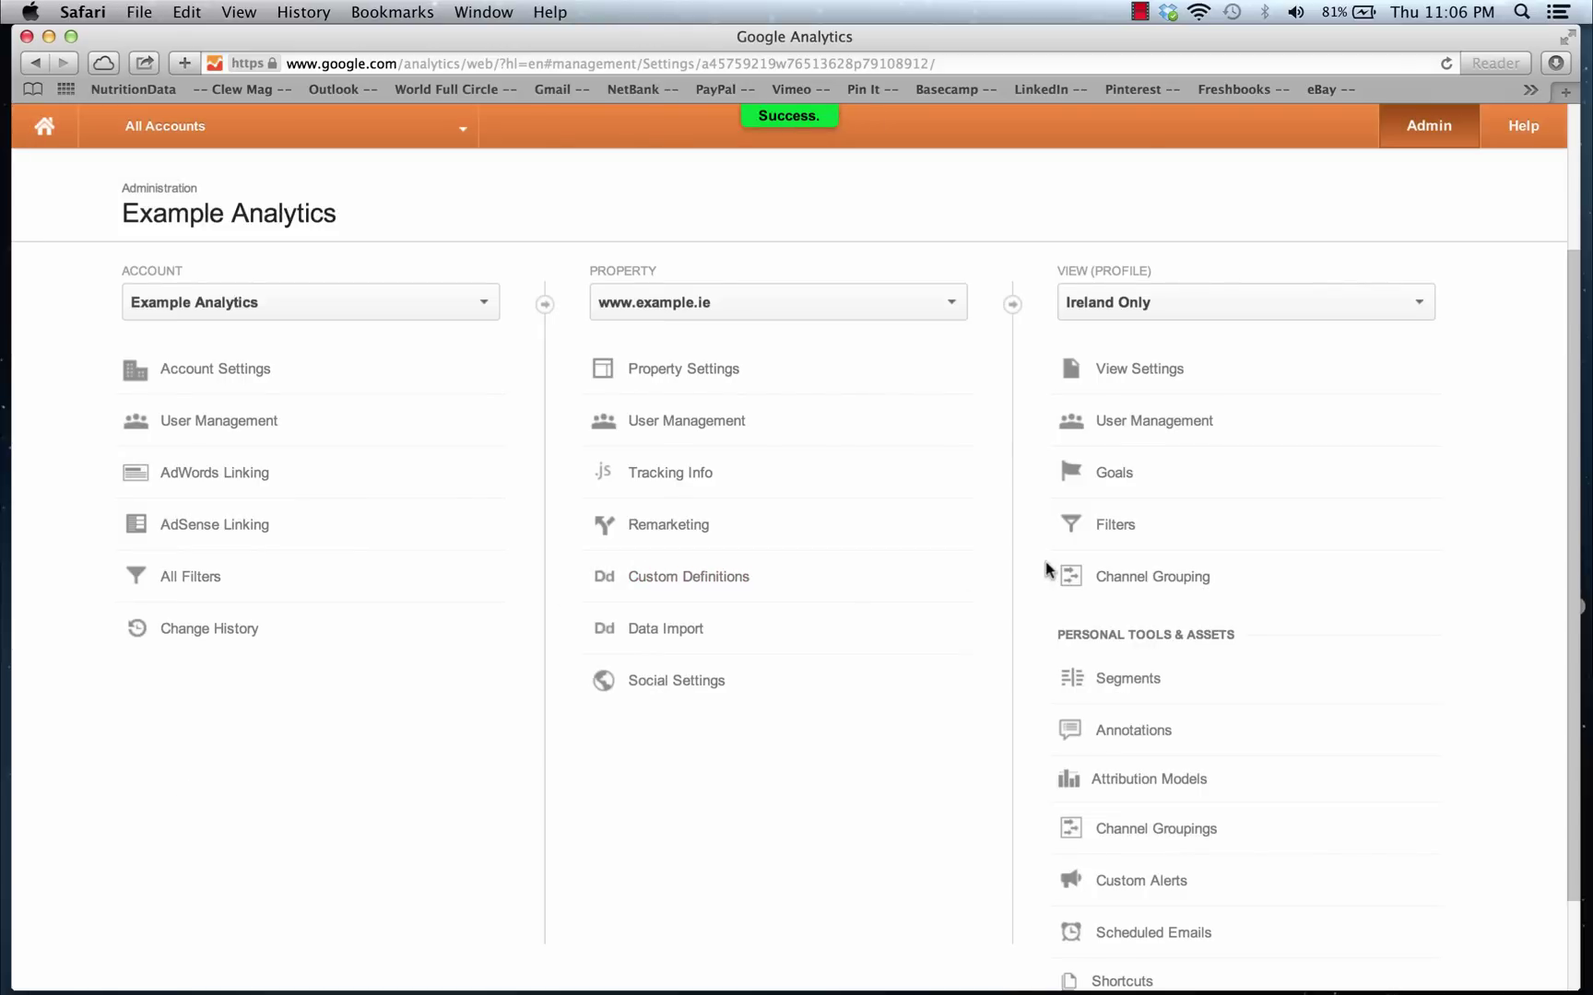
# Apply the existing "Irish traffic only" filter to the Ireland Only view and save it.
pyautogui.click(1136, 539)
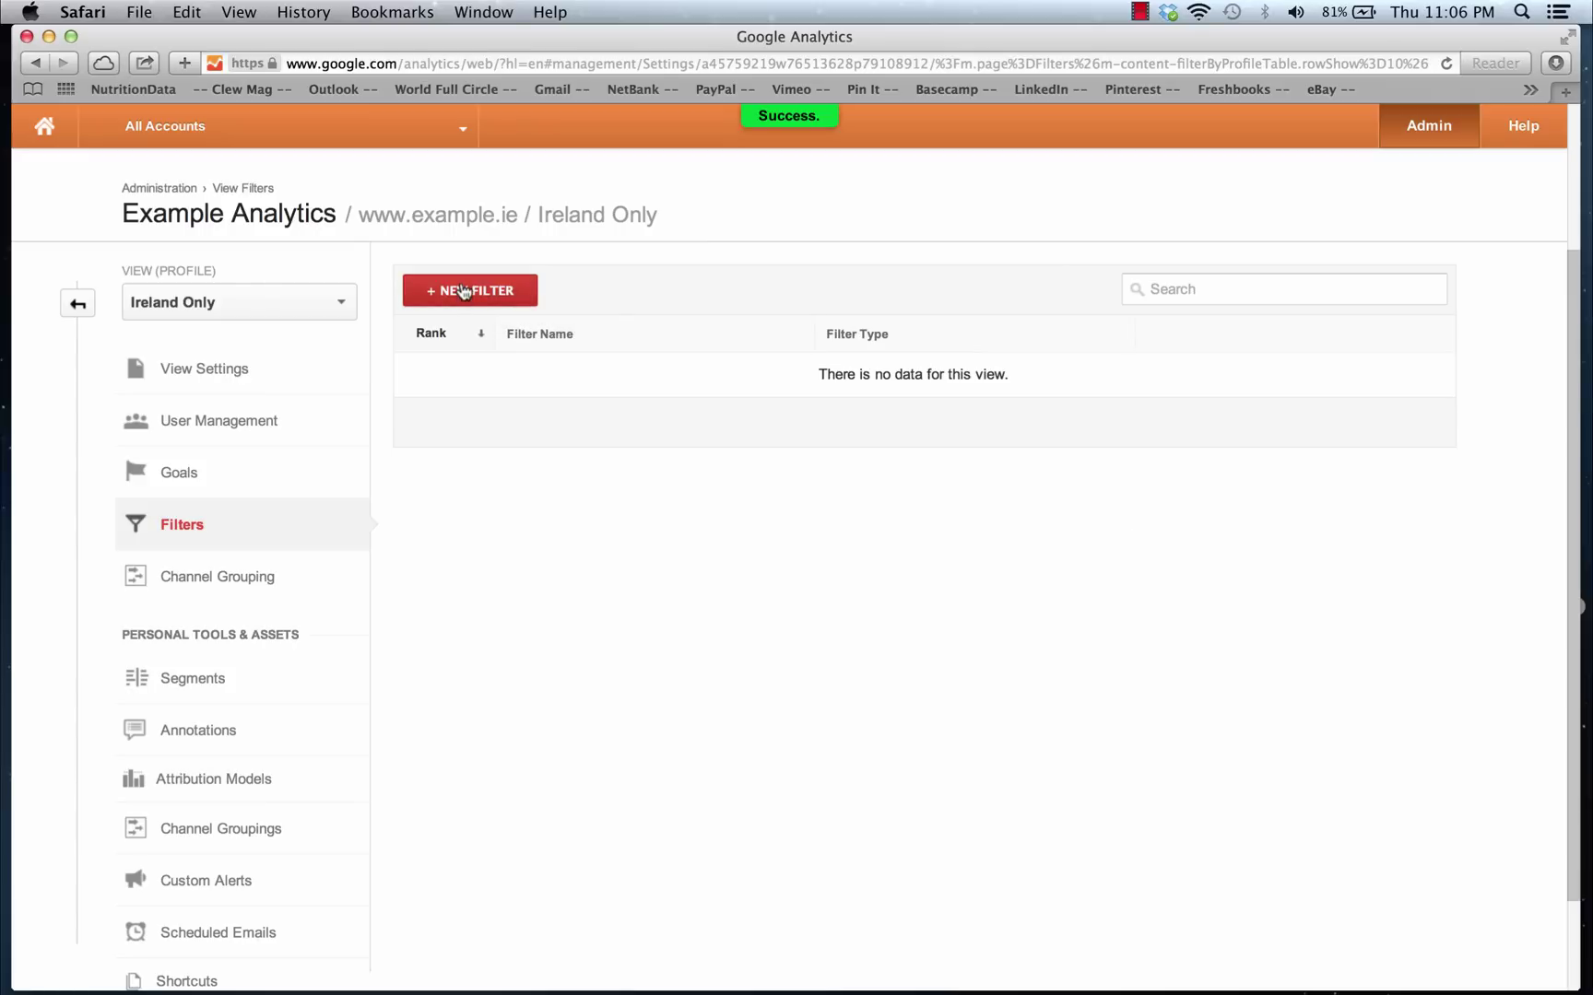
pyautogui.click(506, 304)
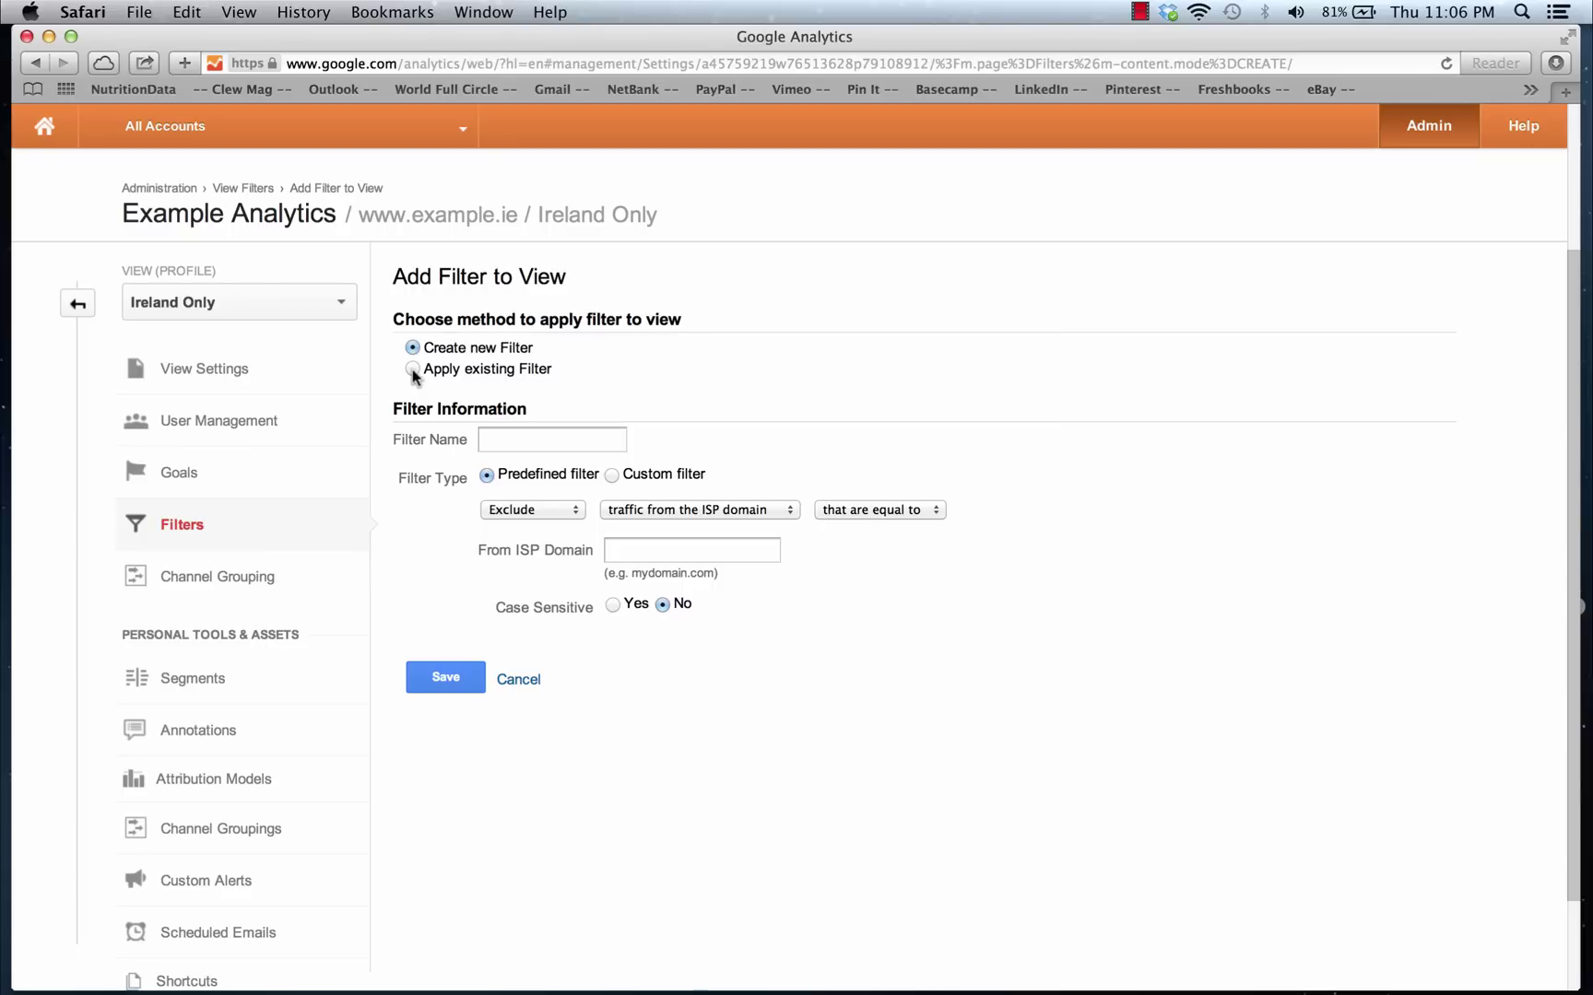
pyautogui.click(413, 371)
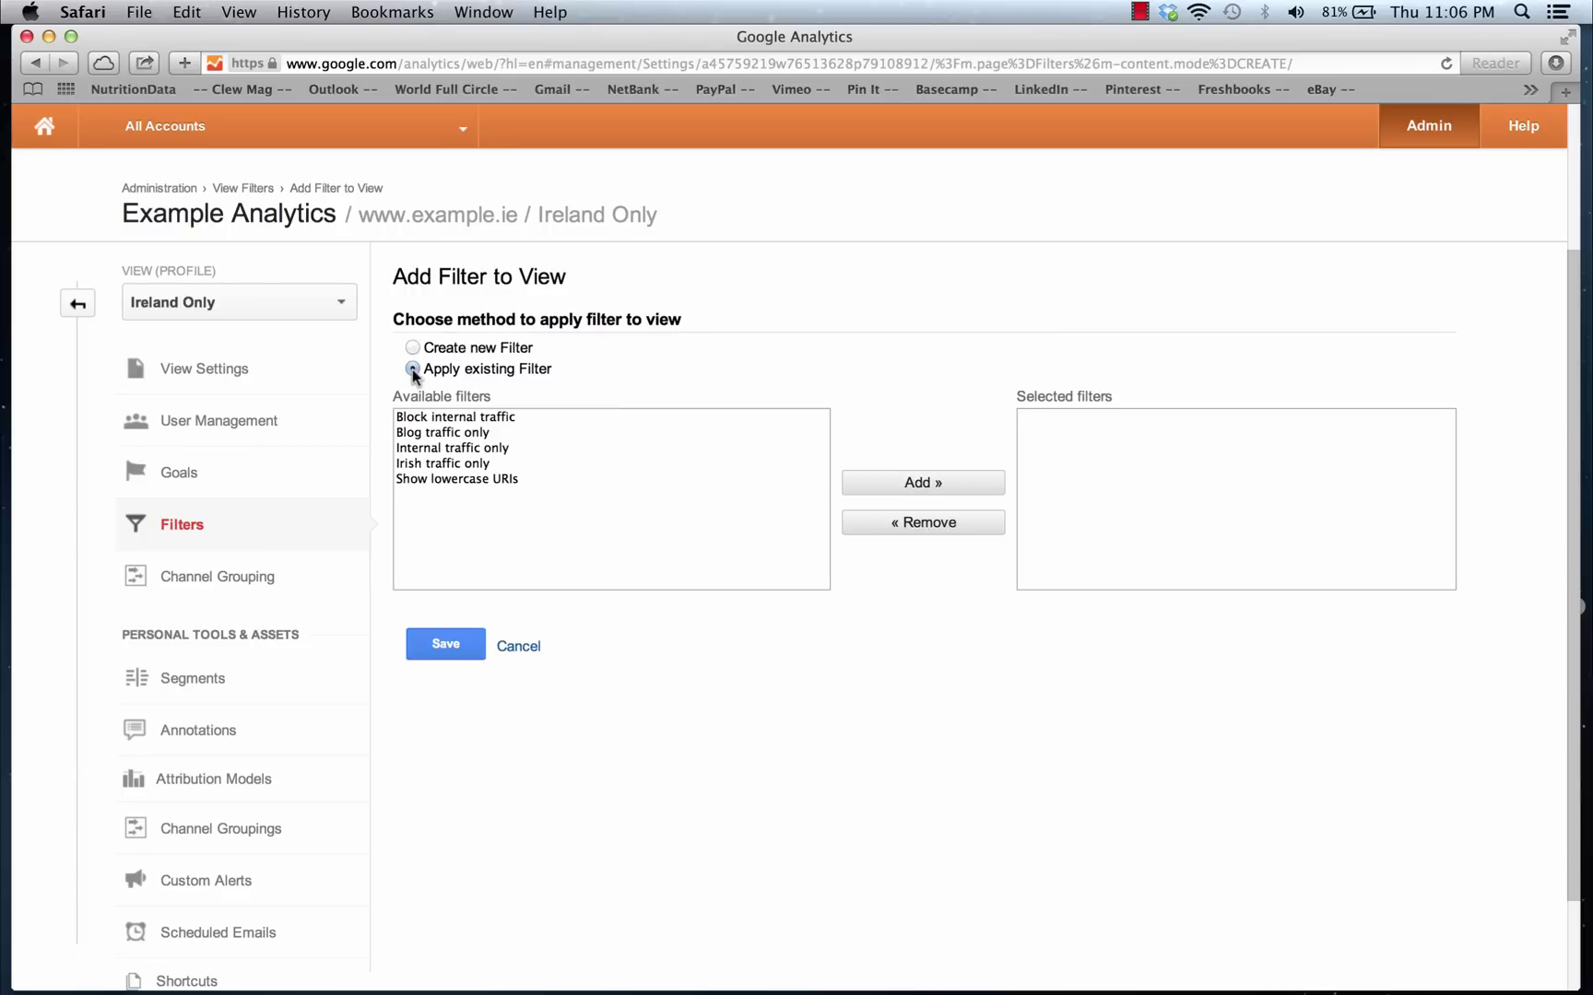
pyautogui.click(445, 467)
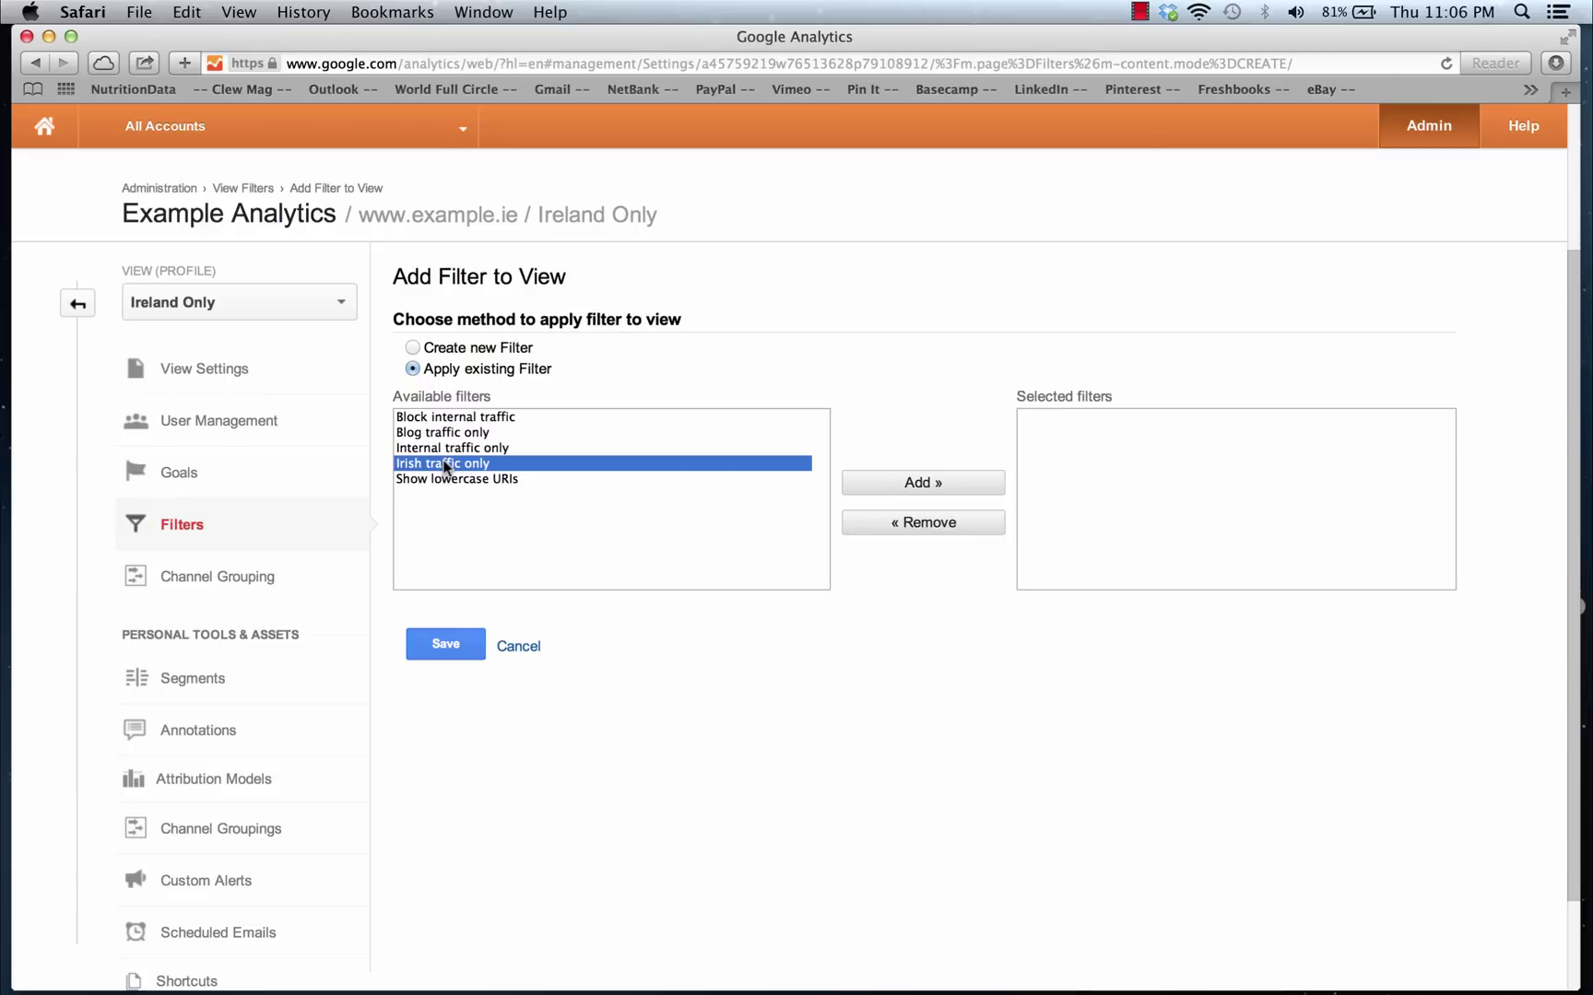
pyautogui.click(912, 493)
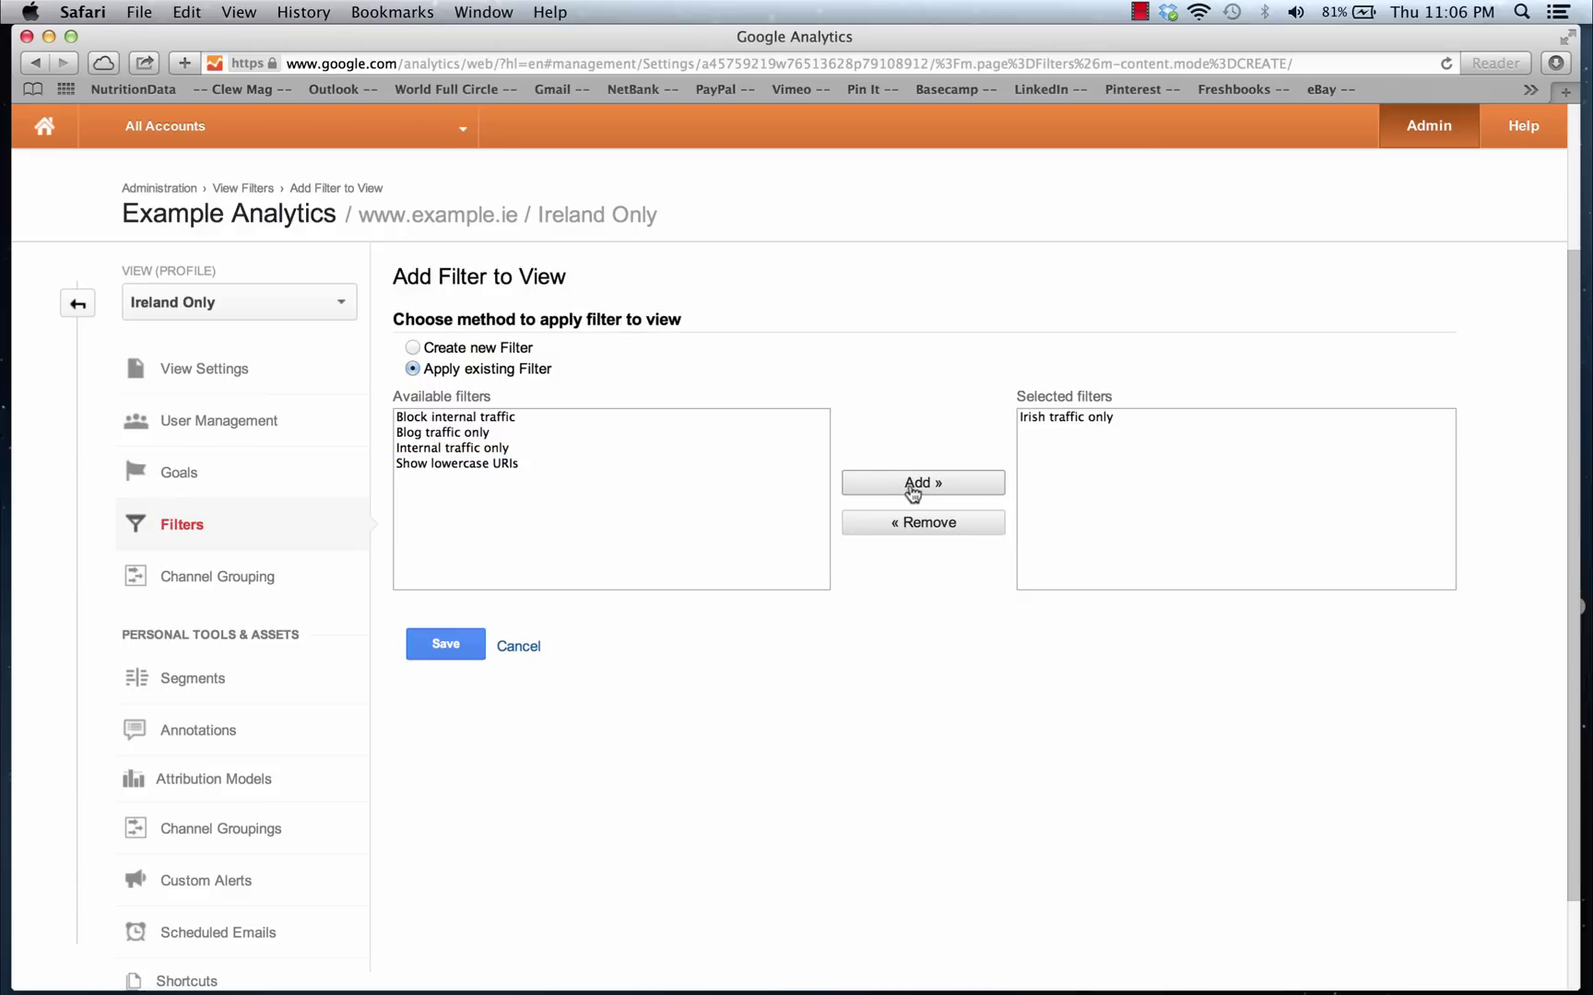
pyautogui.click(437, 645)
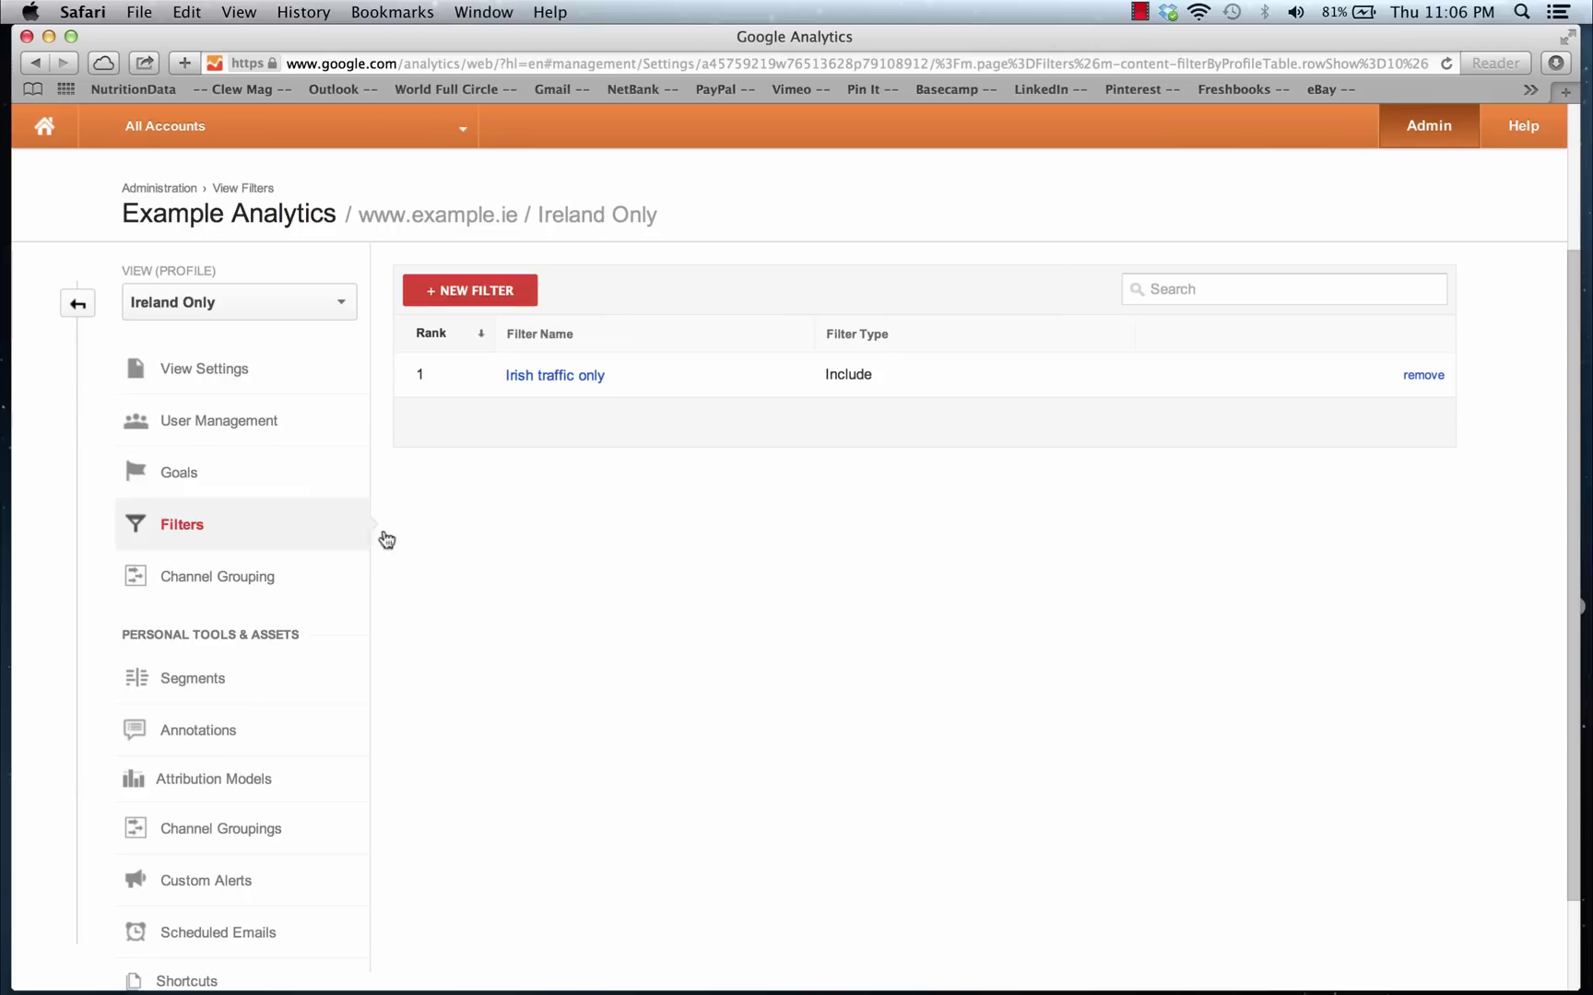
# Return to the administration overview and open the list of the property's views.
pyautogui.click(78, 304)
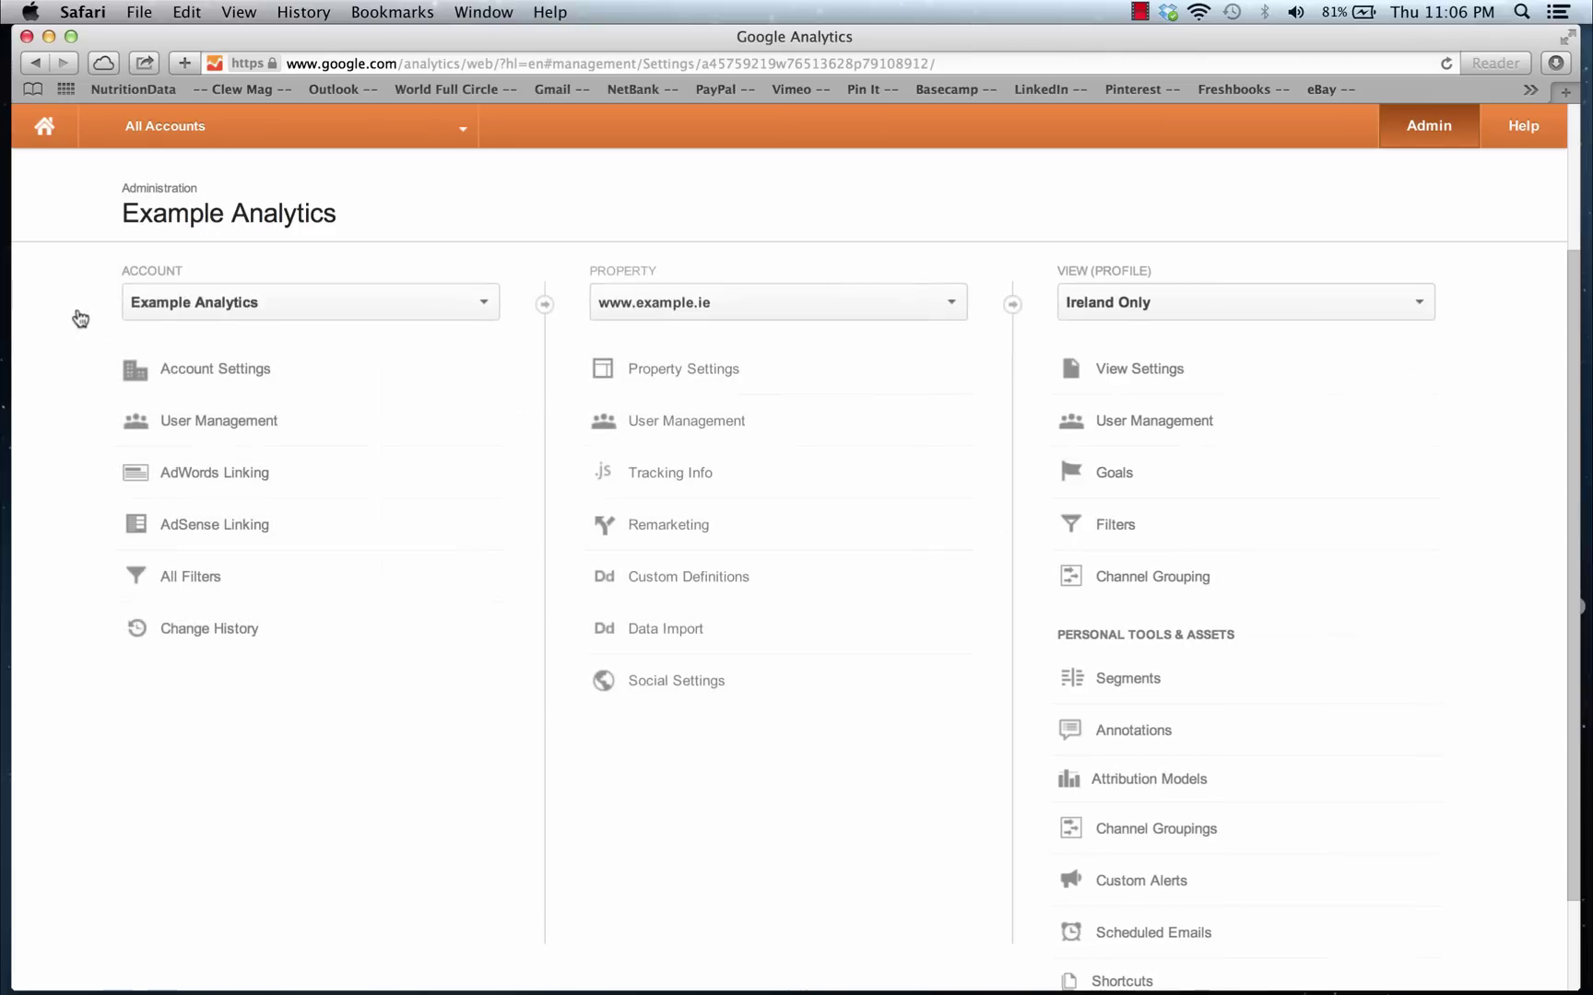
pyautogui.click(1365, 309)
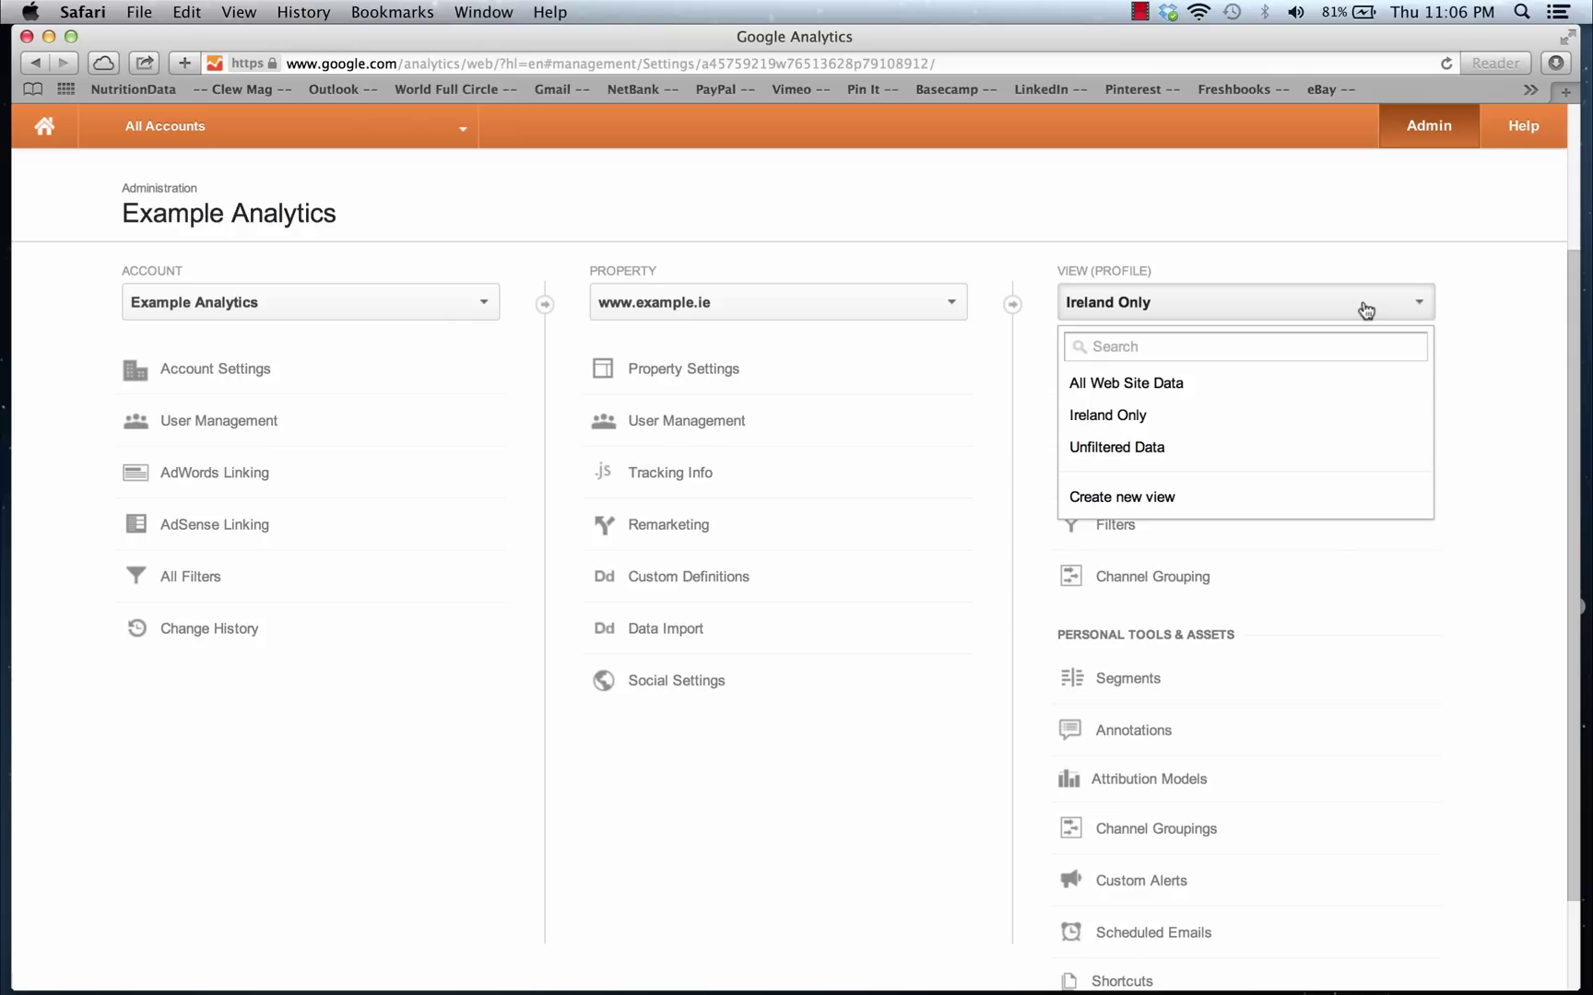